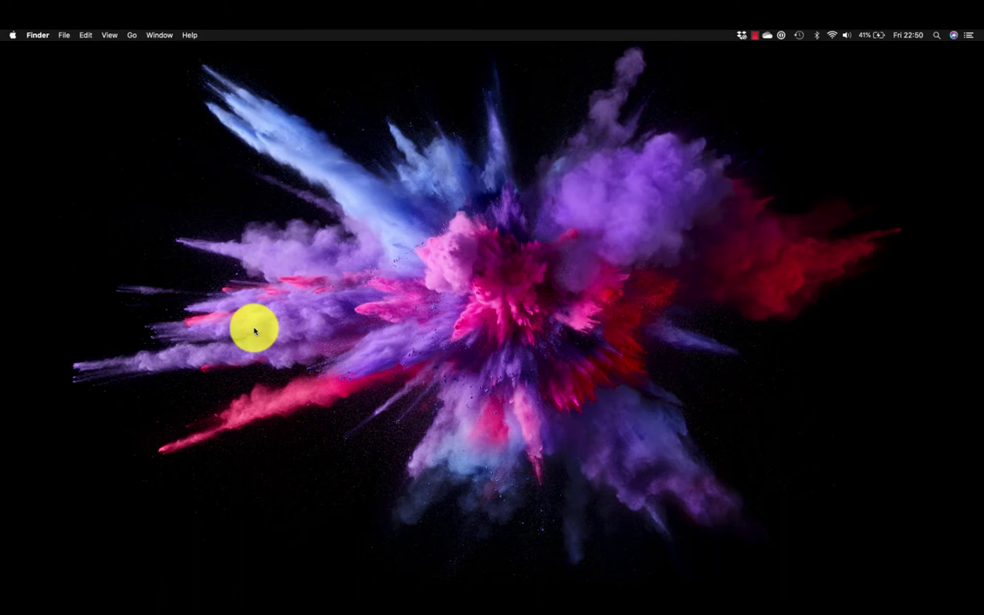
Open the Tutorials > Live Loops template as a new project in Logic Pro X.
click(163, 567)
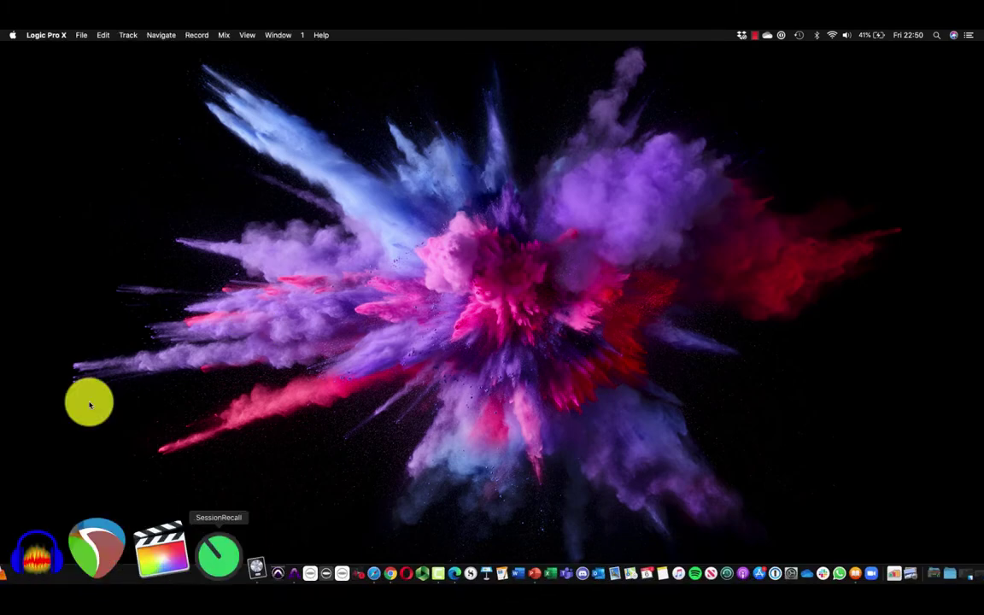
click(81, 35)
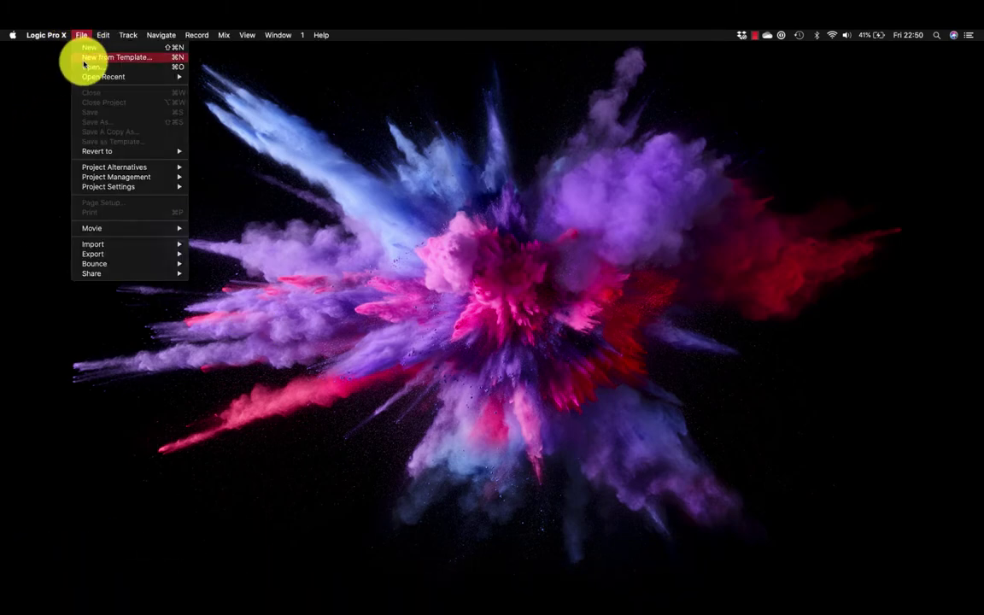
click(82, 57)
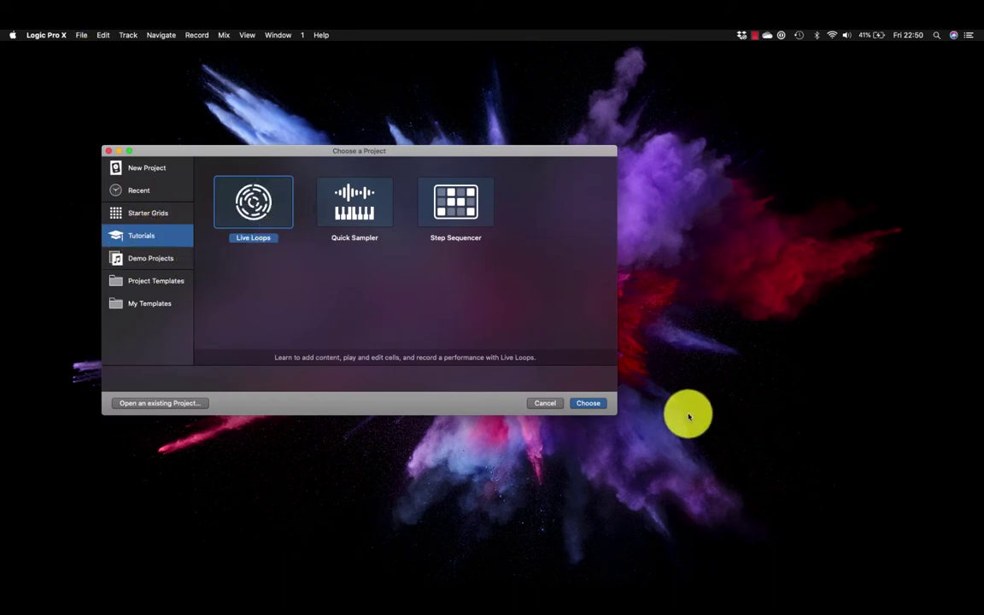
click(597, 404)
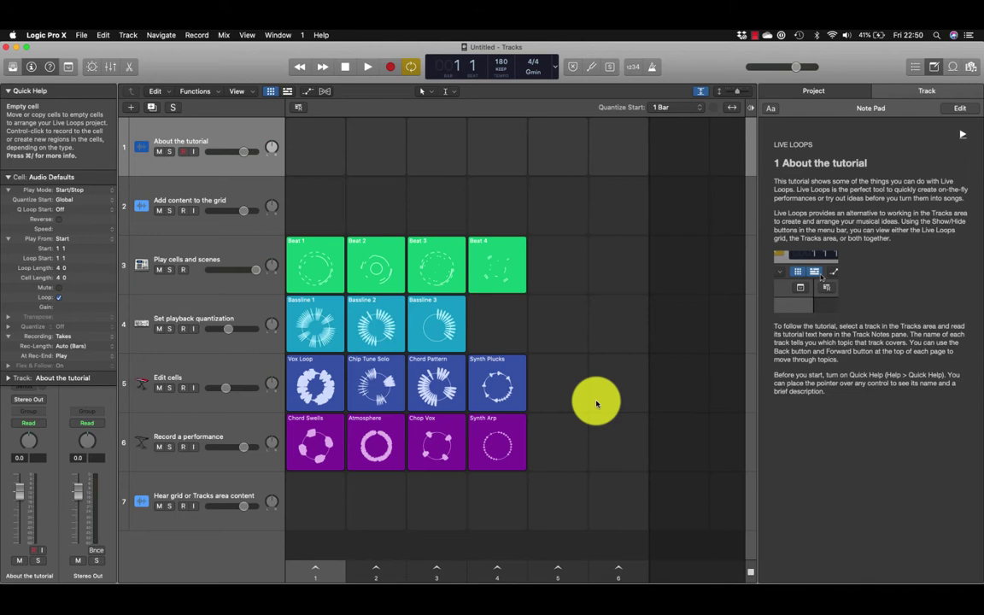
Read through the 'Add content to the grid' and 'About the tutorial' notes.
click(223, 200)
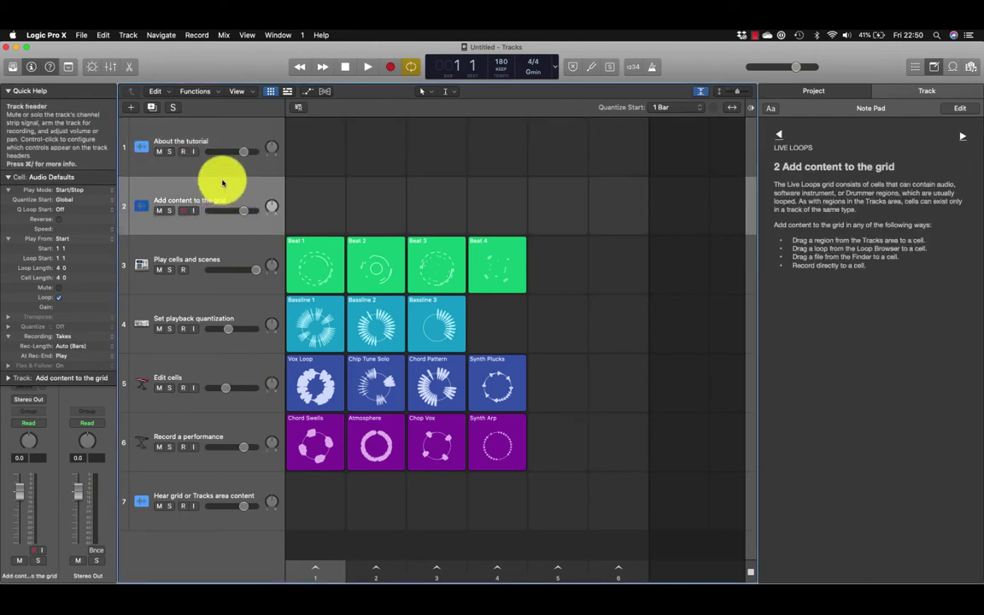
click(203, 128)
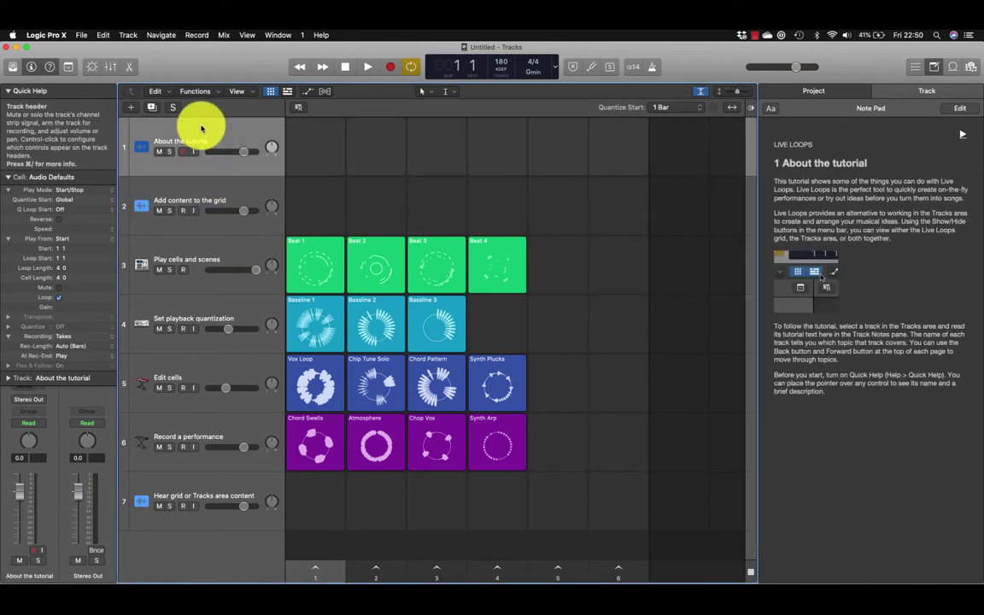
click(204, 200)
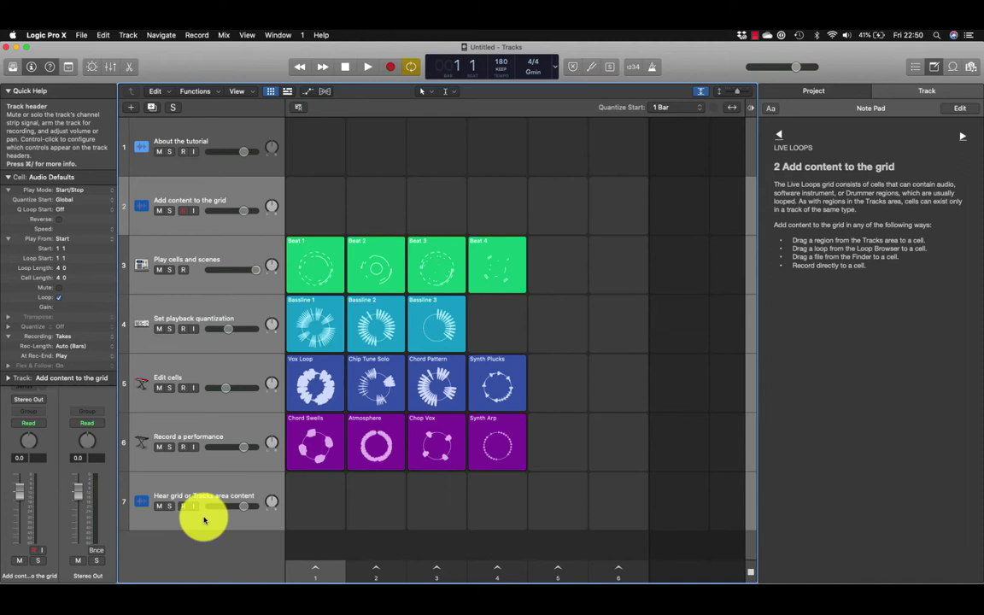
Delete tracks 2–7 with all their cells, confirming the alert.
key(super+z)
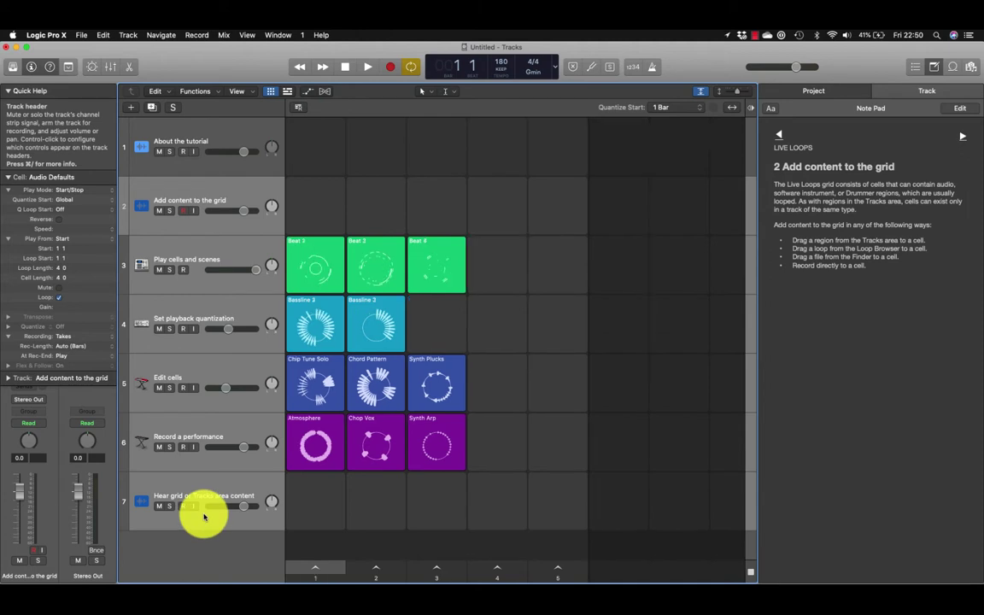
key(super+BackSpace)
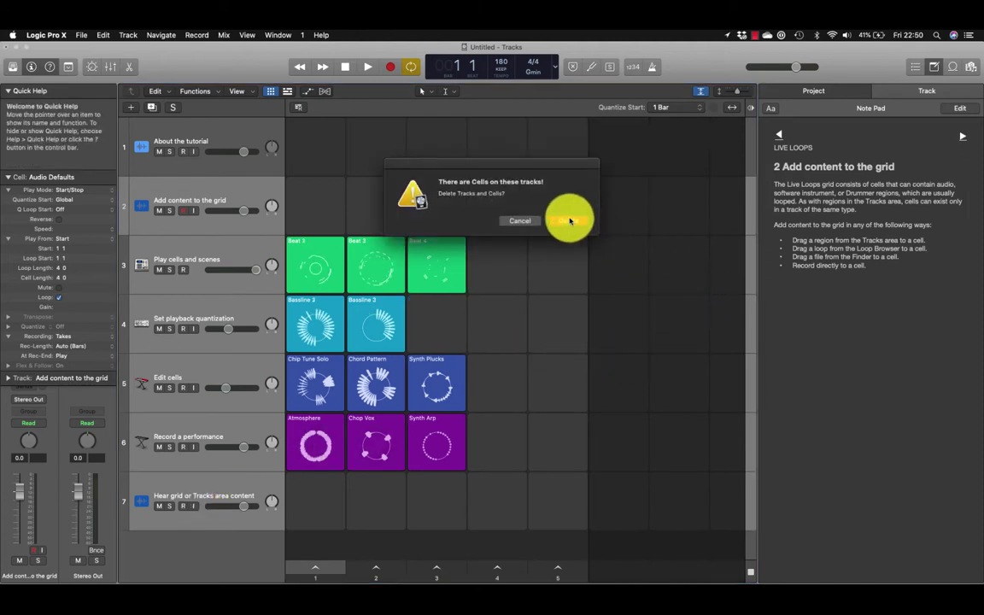
click(570, 220)
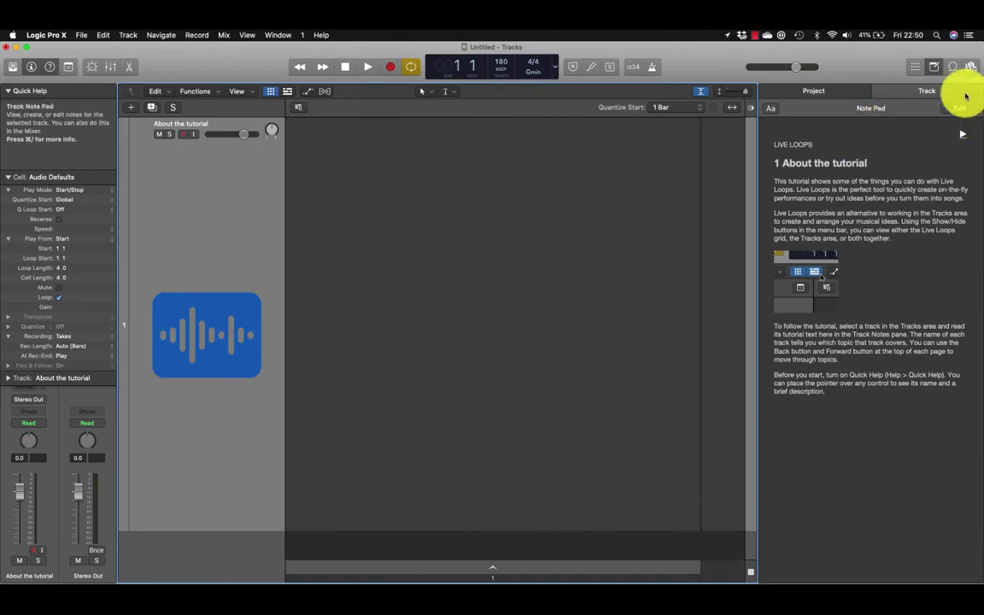
Close the Note Pad, shorten the track row, and show only the Live Loops grid.
click(934, 68)
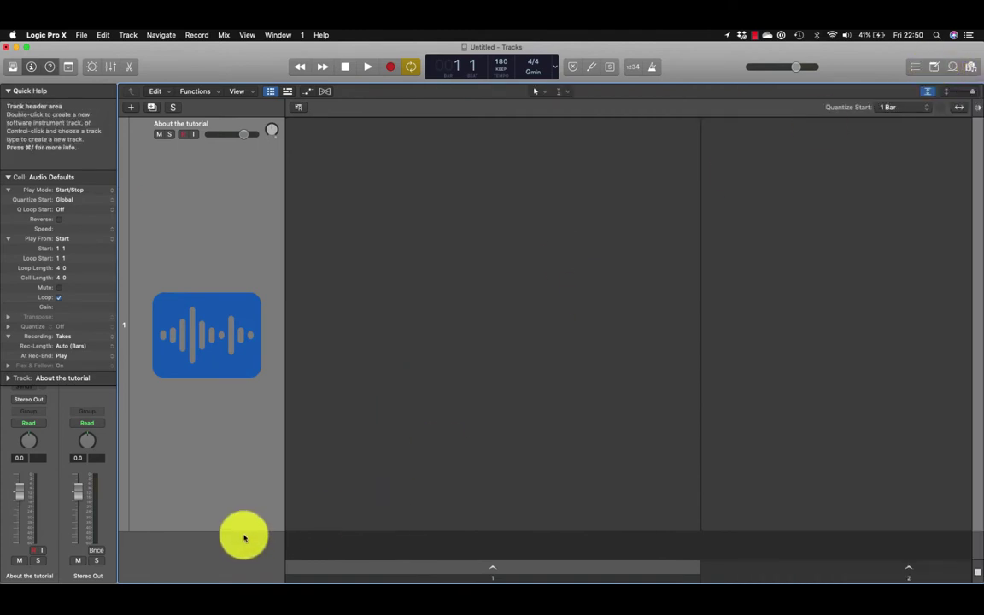
drag(242, 530, 243, 176)
click(289, 91)
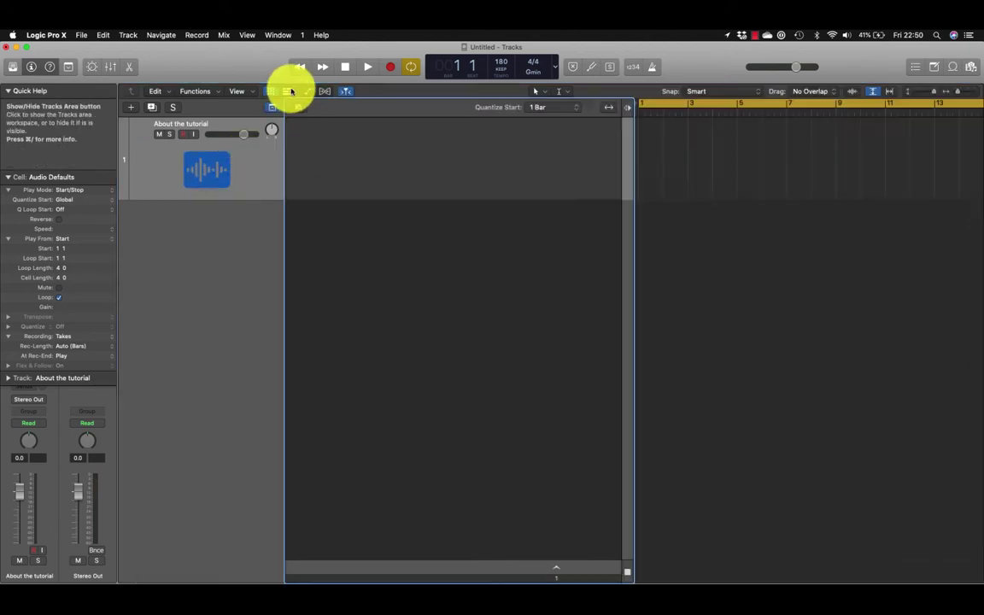
click(289, 91)
click(289, 91)
click(271, 92)
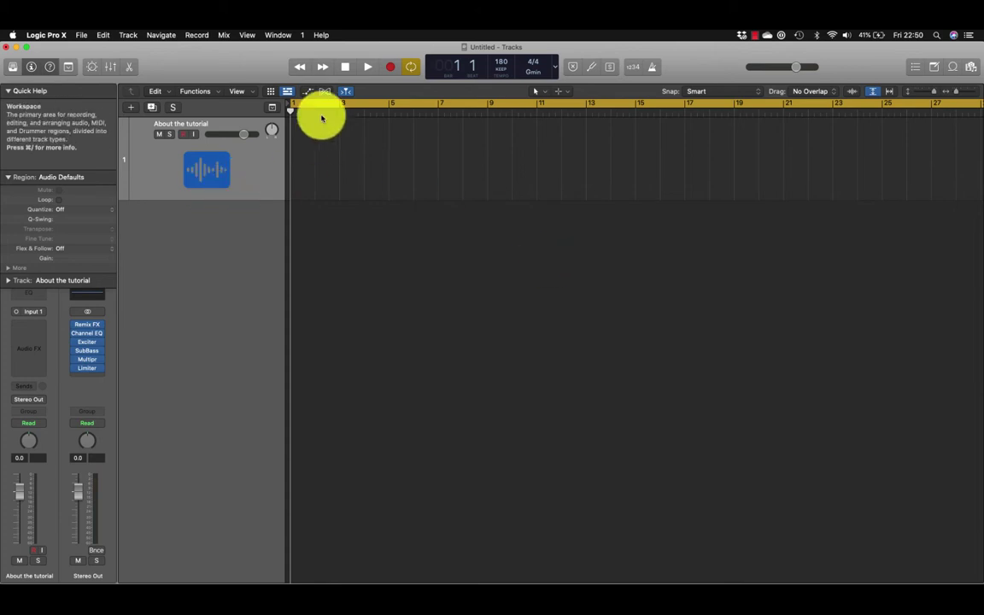
click(272, 92)
click(285, 91)
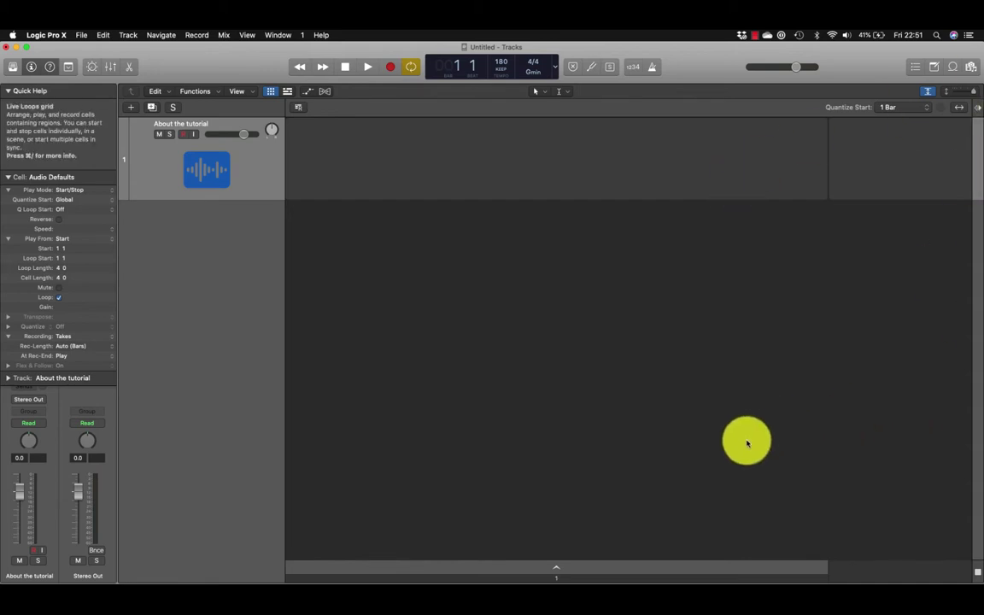
Adjust the track row height and vertical zoom to fit the window.
click(972, 90)
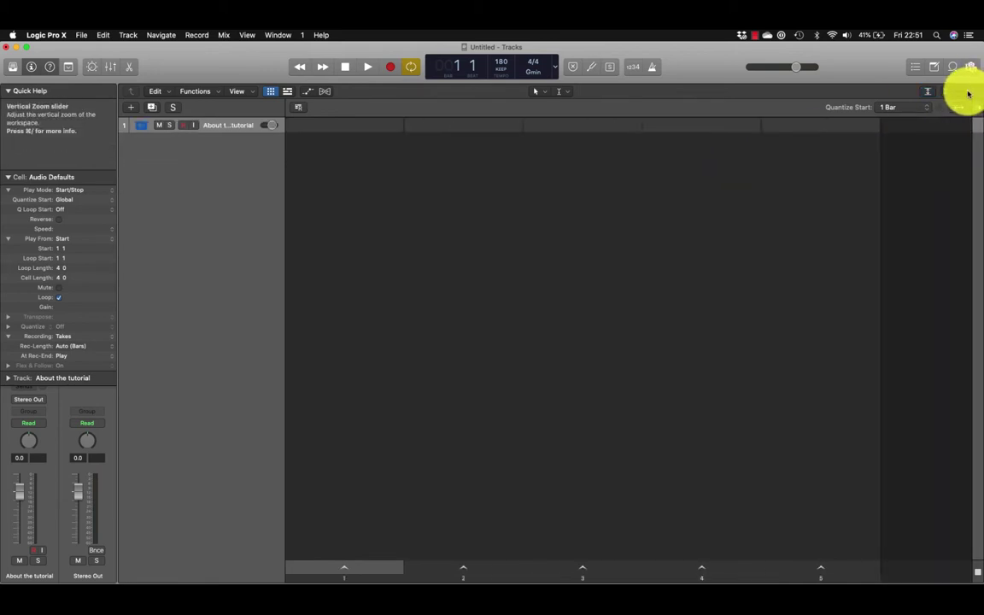
drag(230, 132, 231, 185)
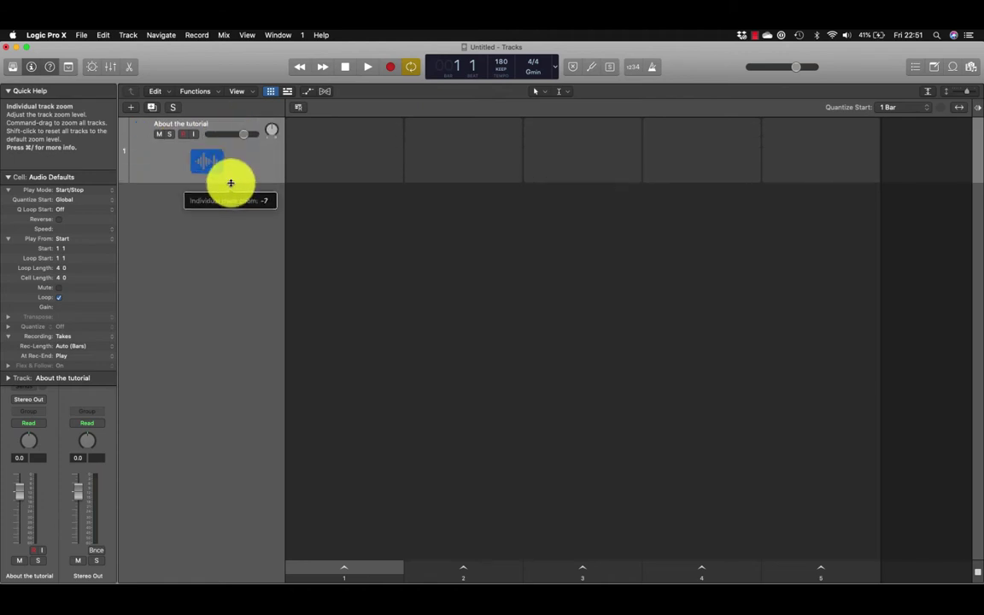
drag(967, 100, 962, 92)
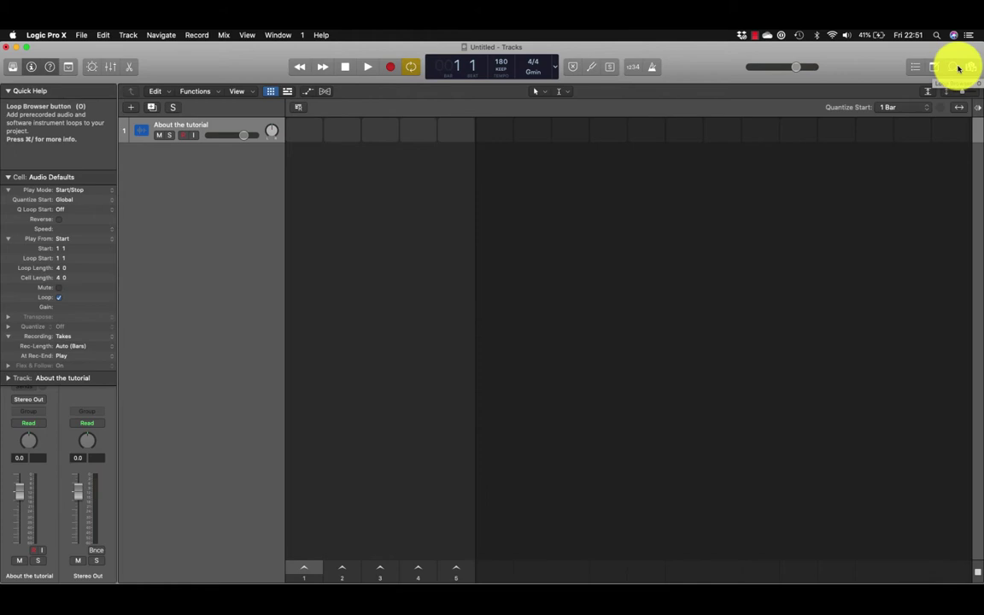
click(954, 68)
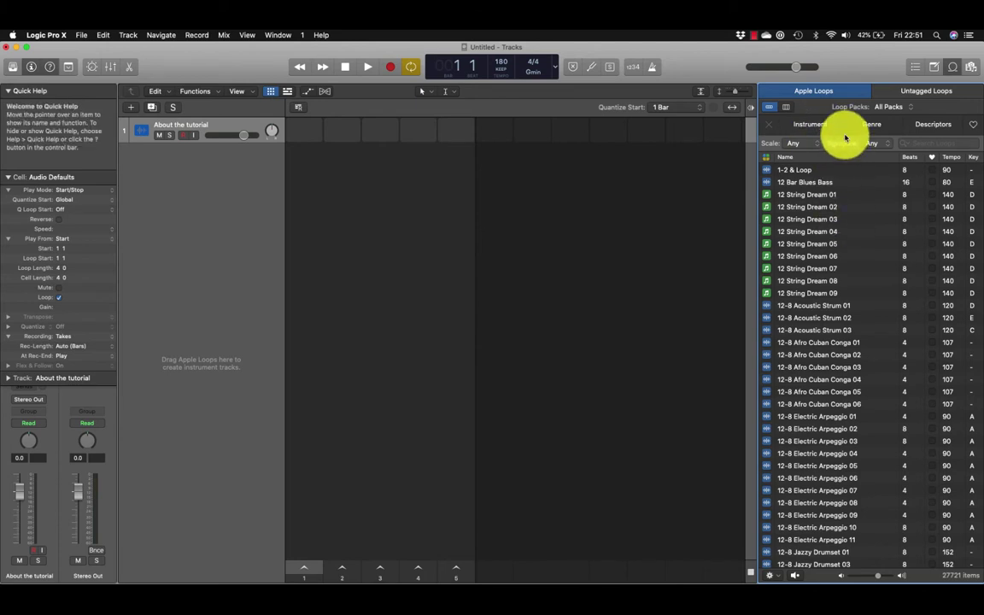
click(808, 125)
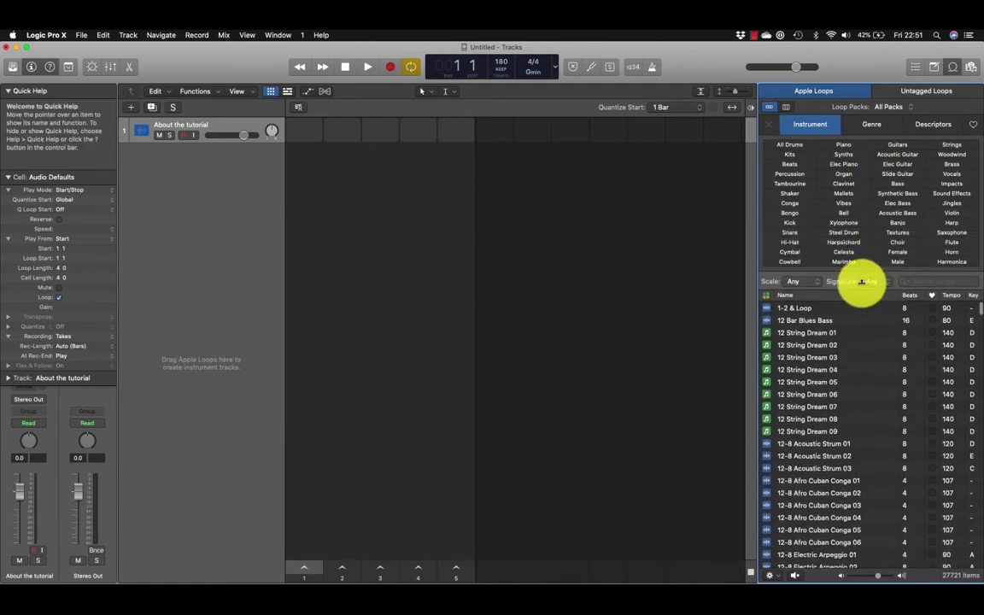
click(868, 127)
click(937, 129)
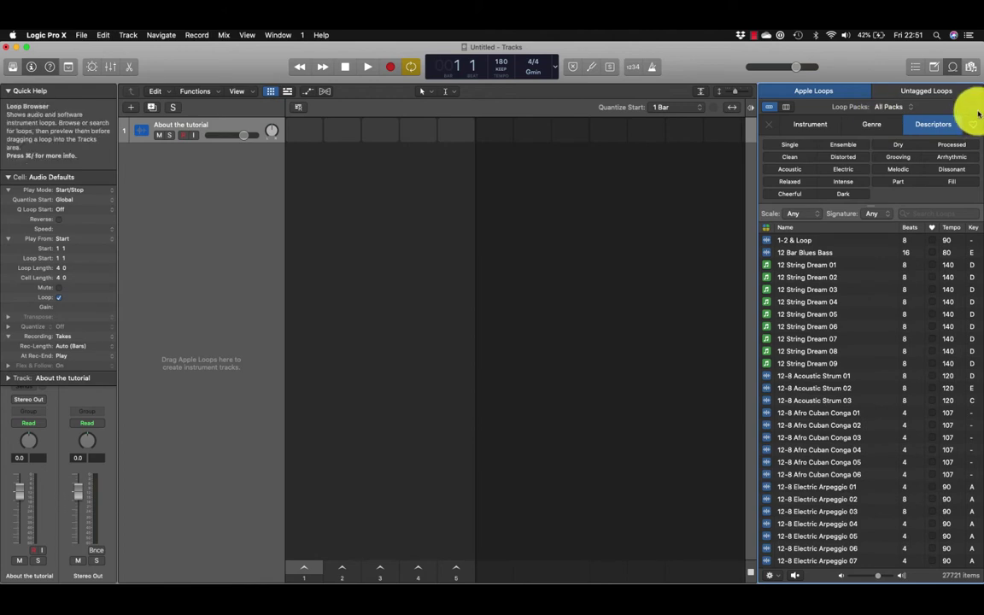
click(812, 277)
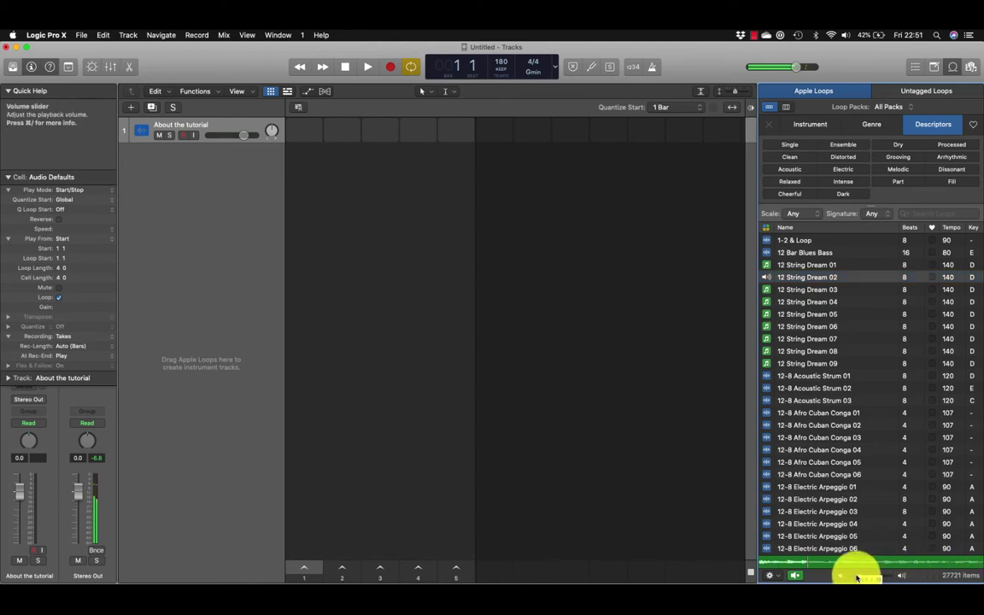
click(925, 280)
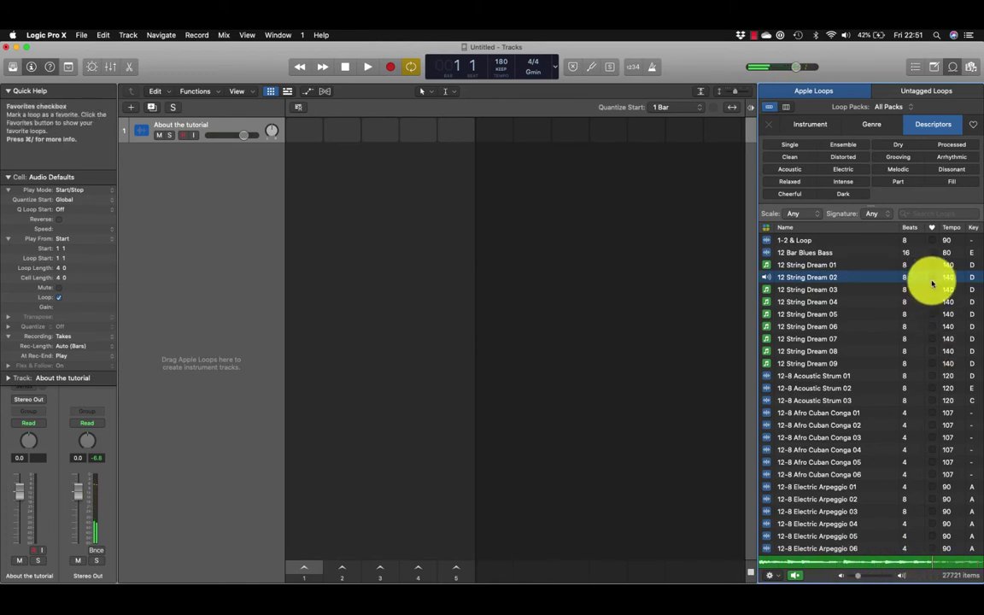
click(932, 277)
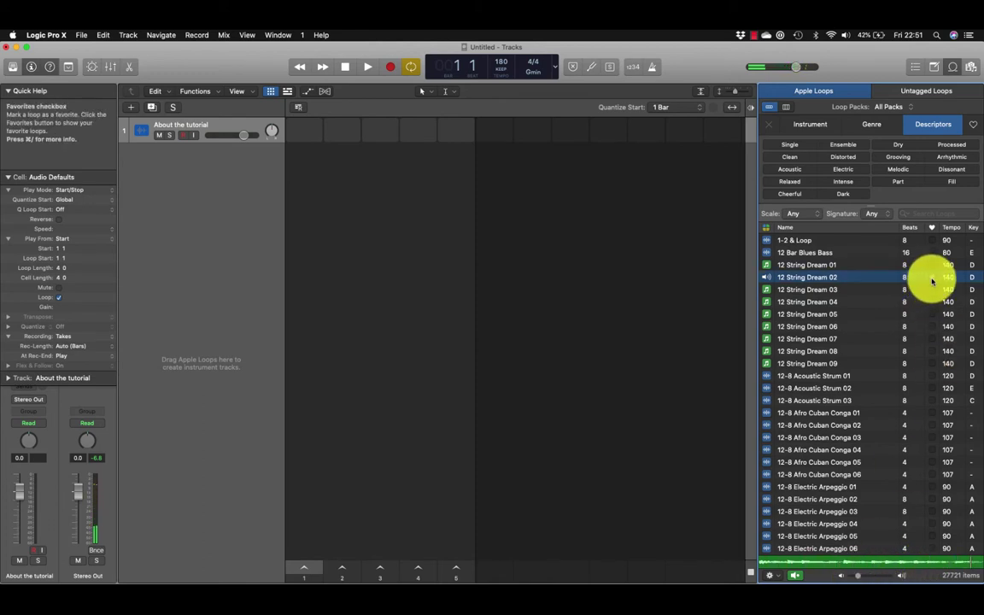
click(973, 124)
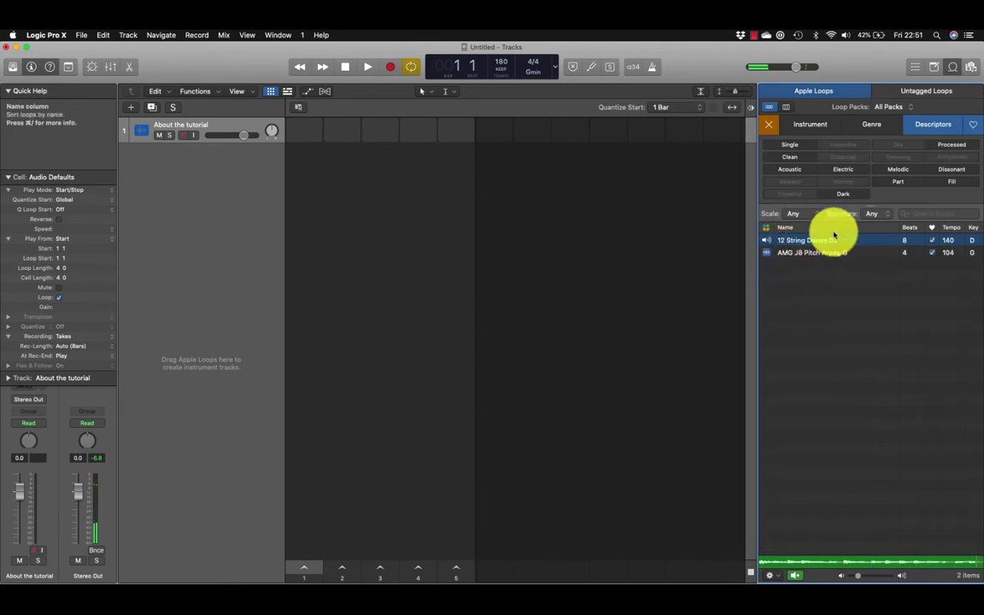
click(971, 125)
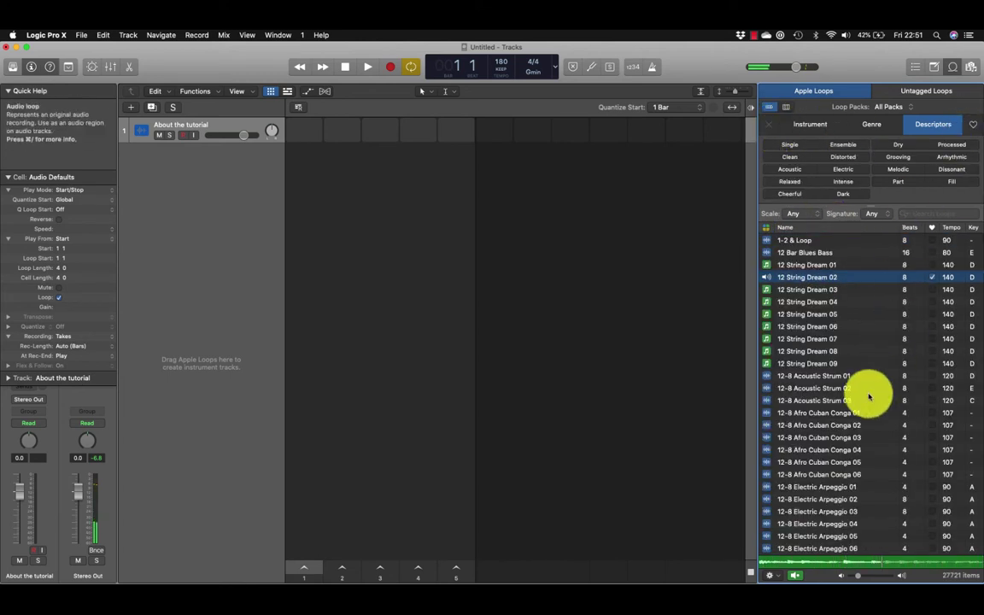
click(793, 575)
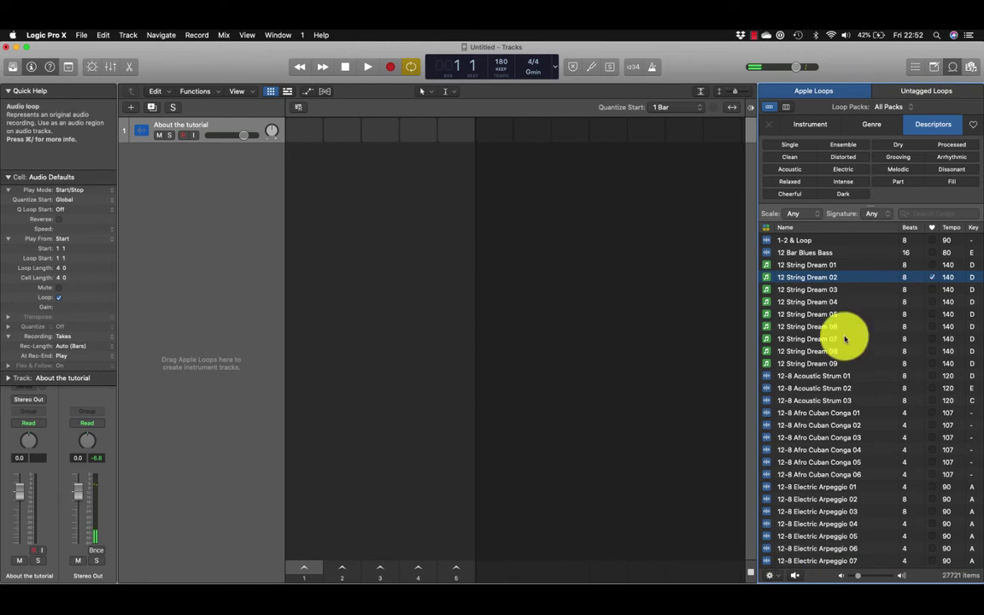
click(803, 290)
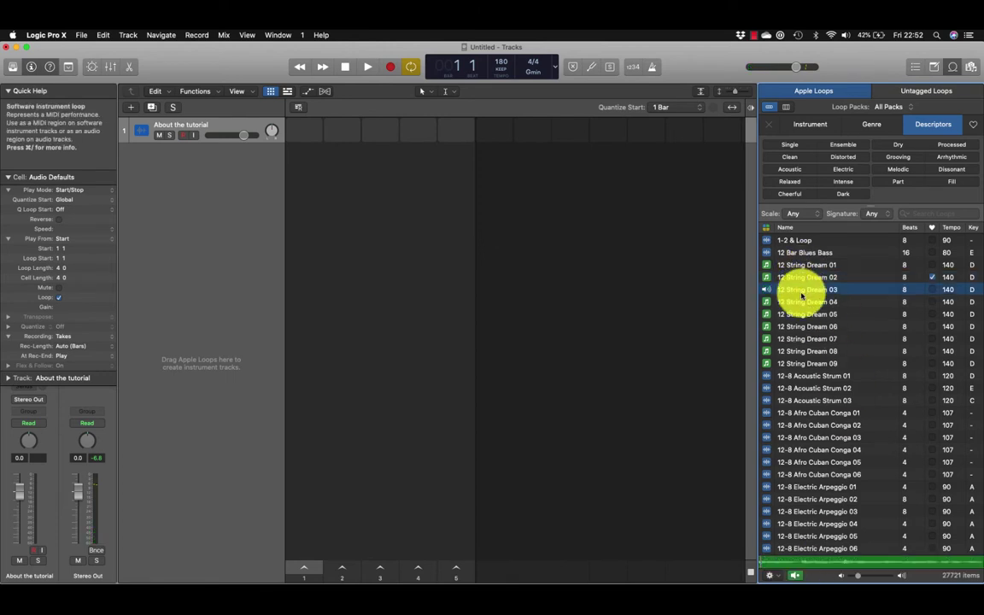
click(794, 577)
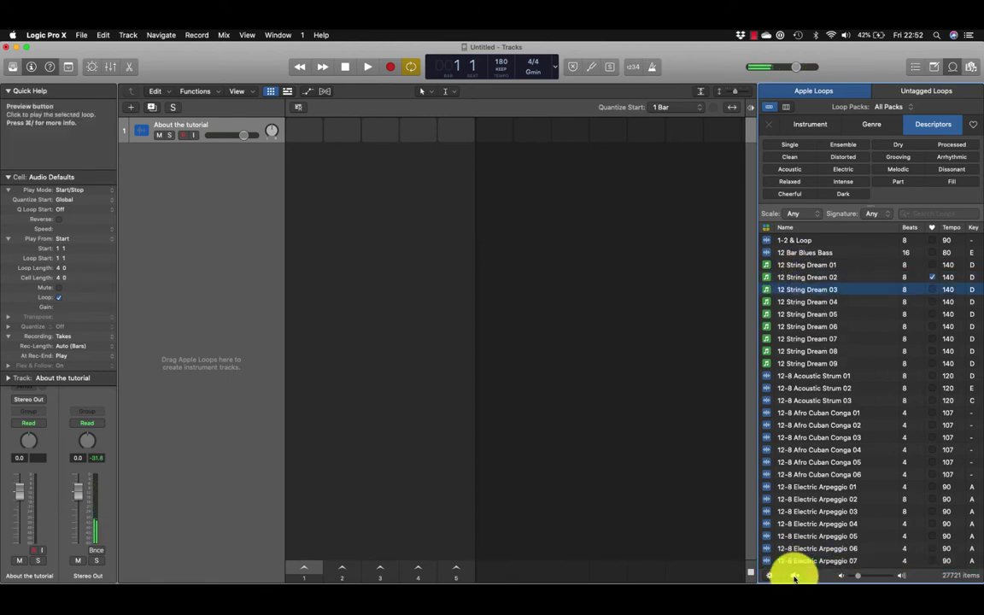
click(795, 576)
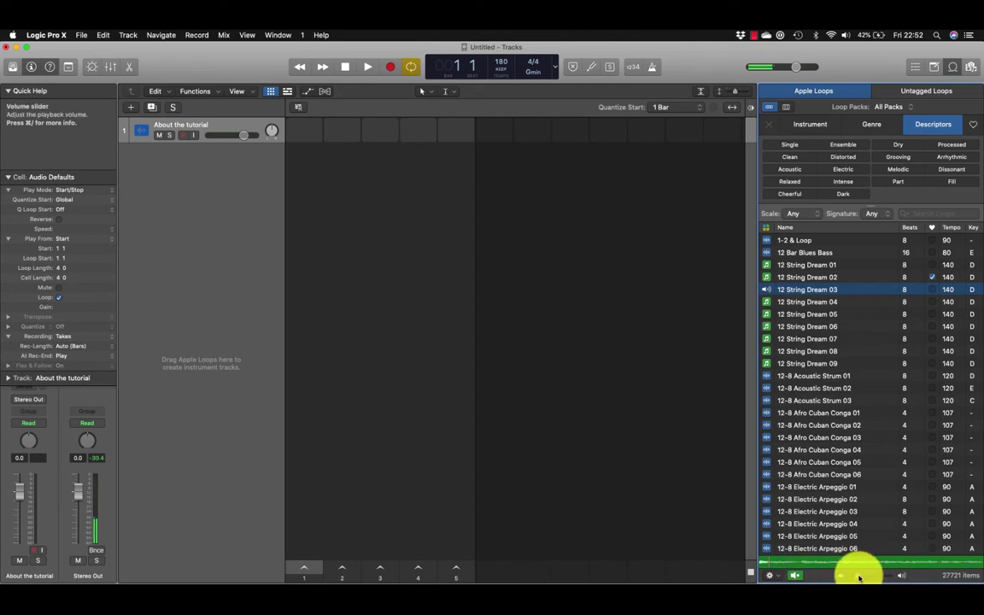
click(794, 578)
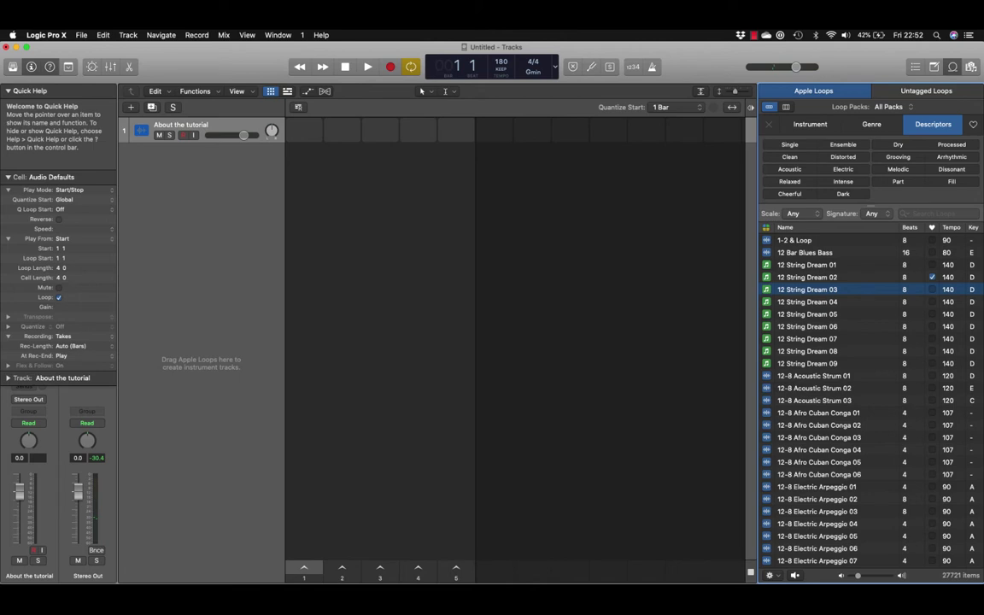
Search loops for 'Je Da', preview Je Danse Kick, and drop it into track 1's first cell.
click(944, 213)
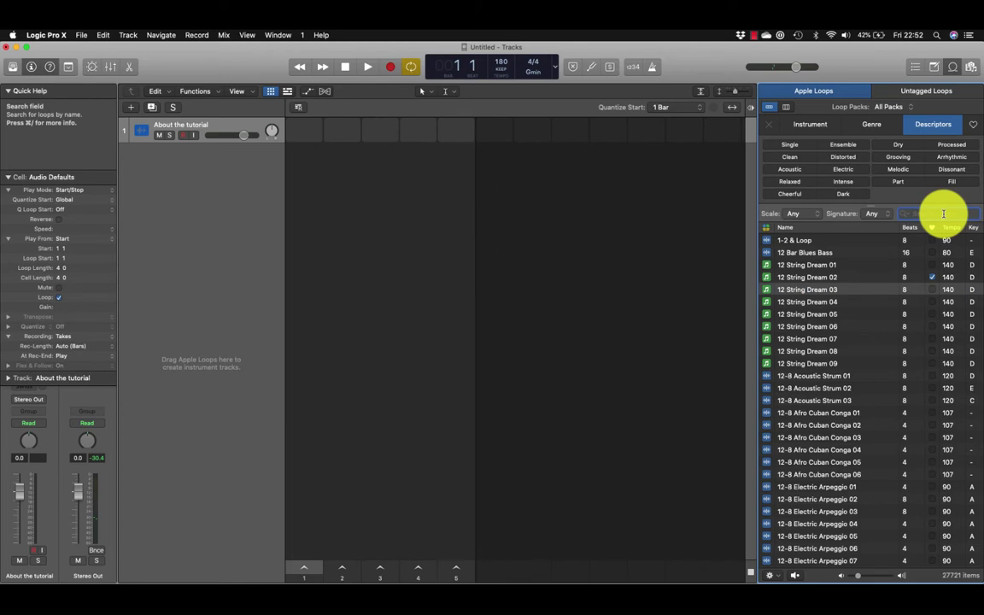
text(Je)
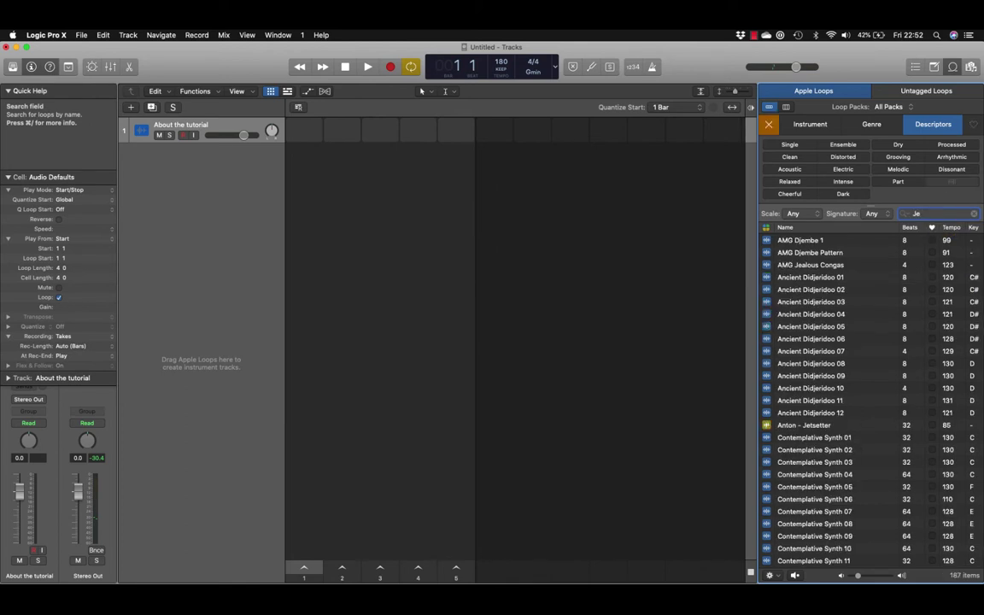
text( Danse)
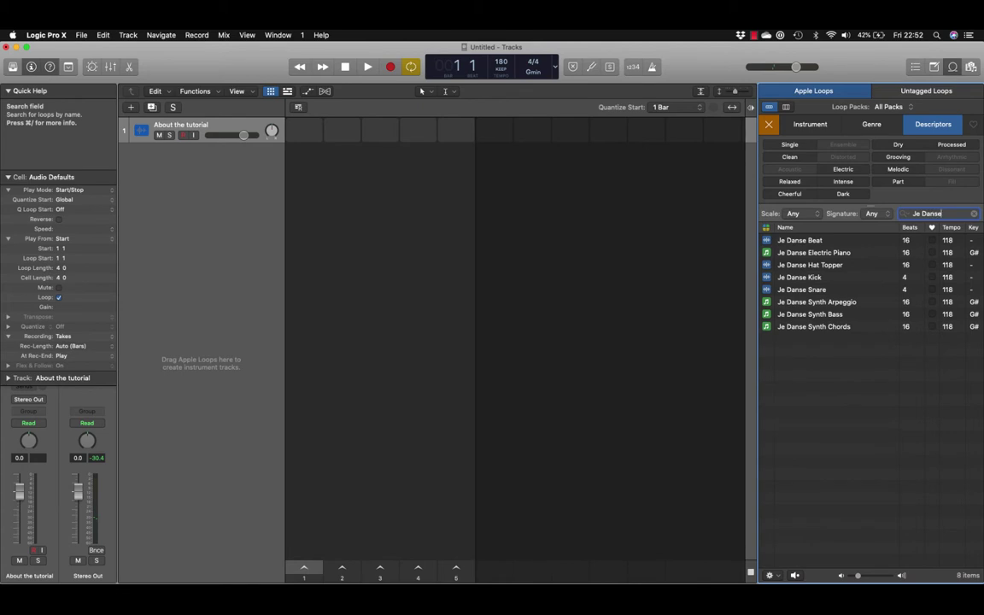
click(814, 278)
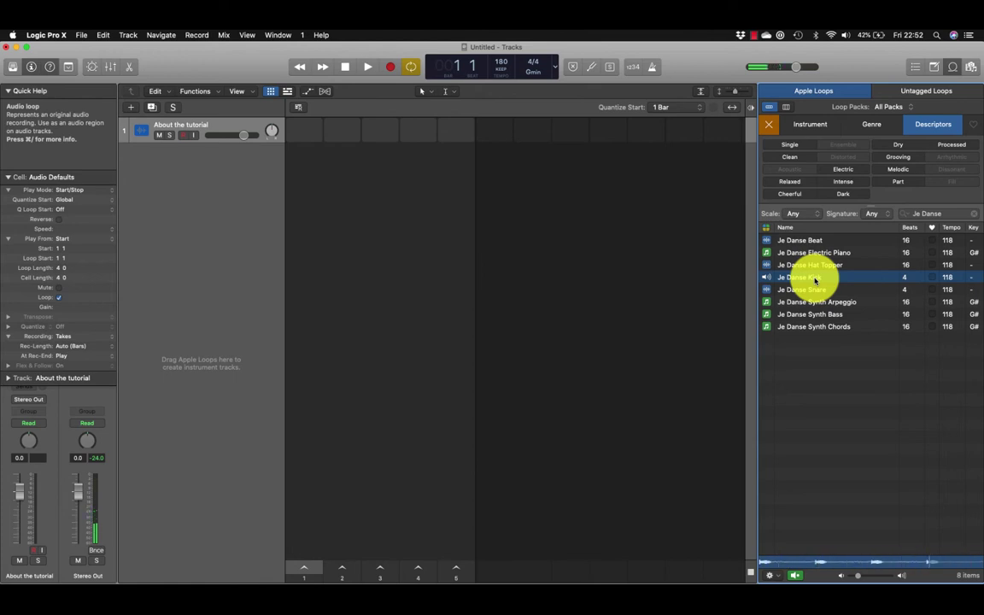
drag(816, 280, 303, 128)
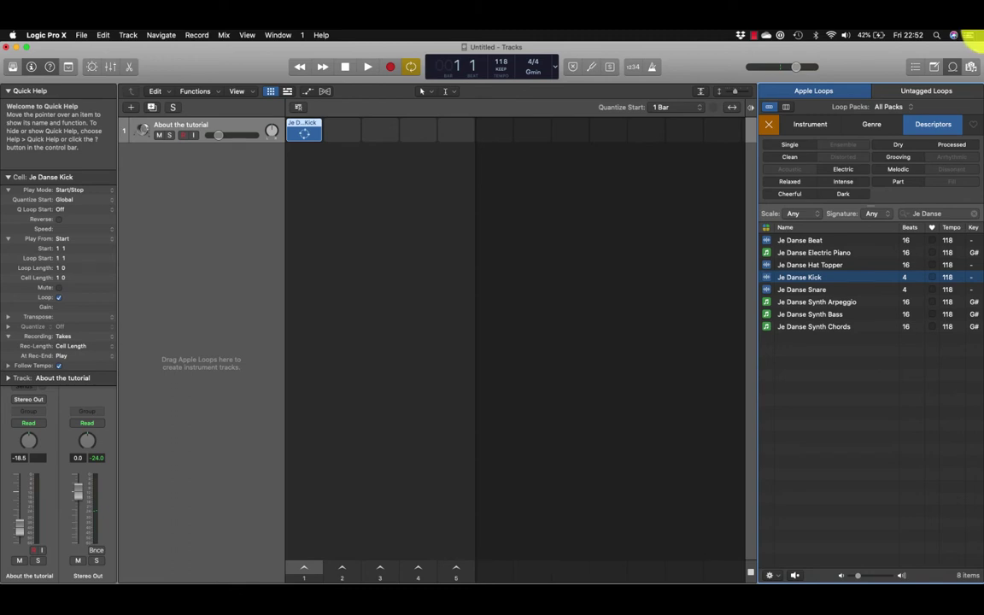
Search 'zip line bass', preview Zip Line Bass 02, and drop it below track 1 as a new track.
drag(949, 212, 892, 219)
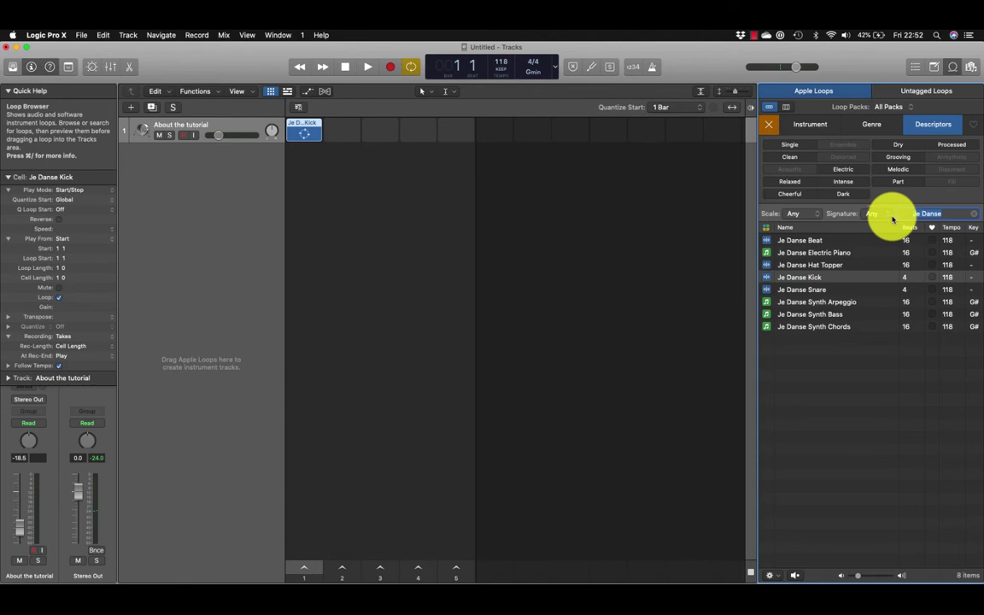
text(zip)
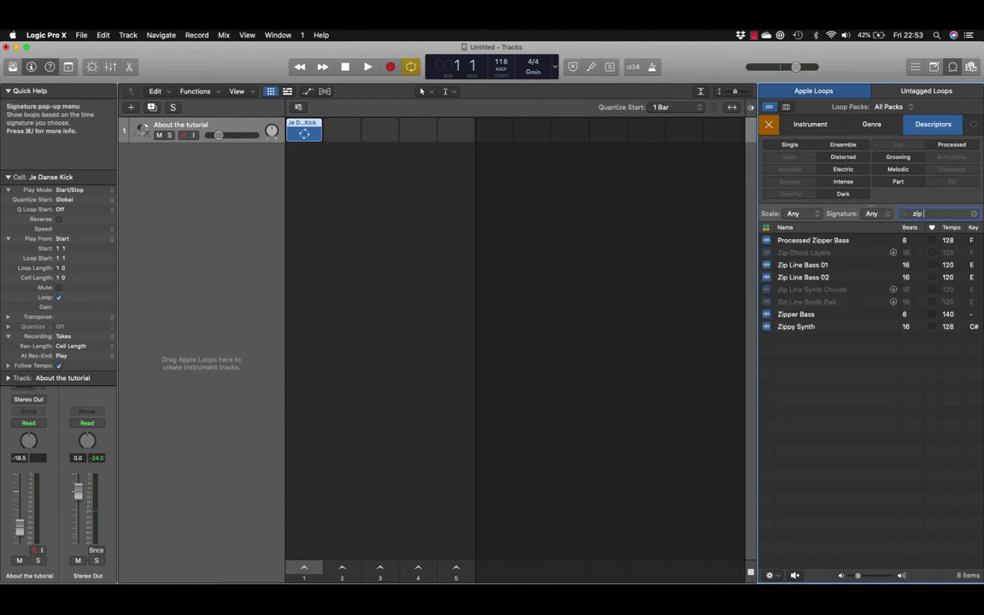
text( line bass)
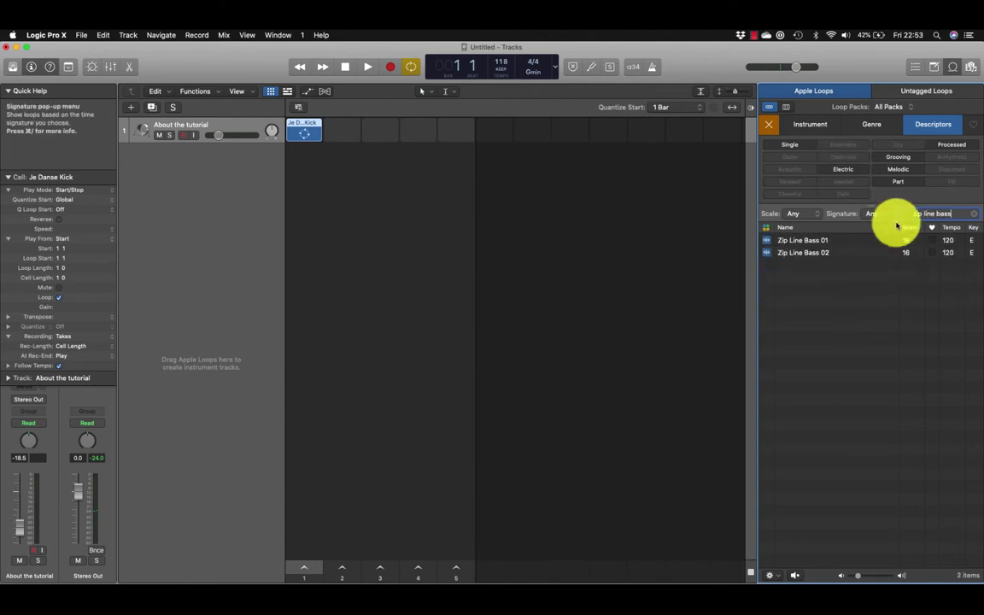
click(823, 255)
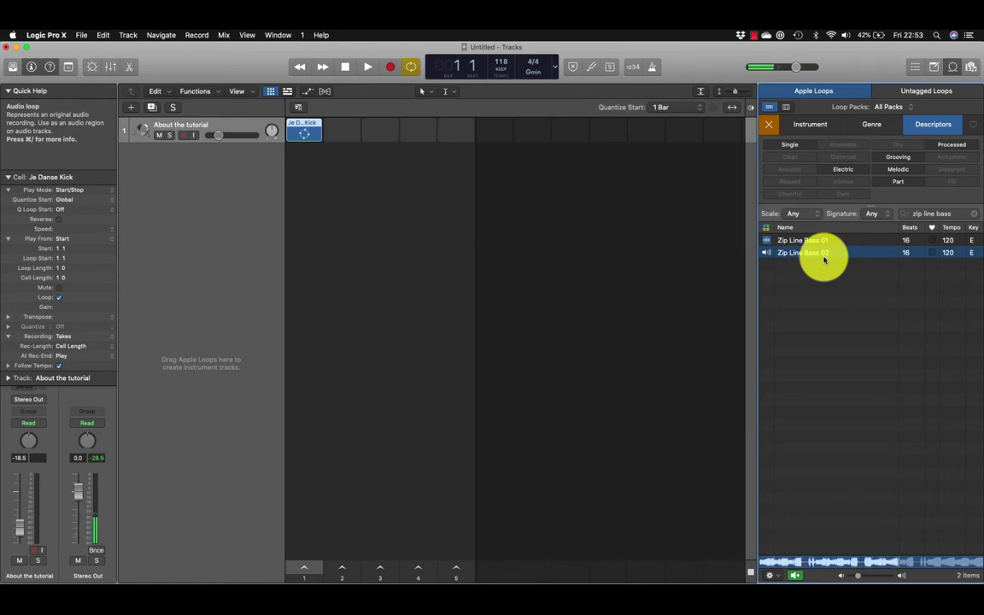
drag(816, 257, 312, 218)
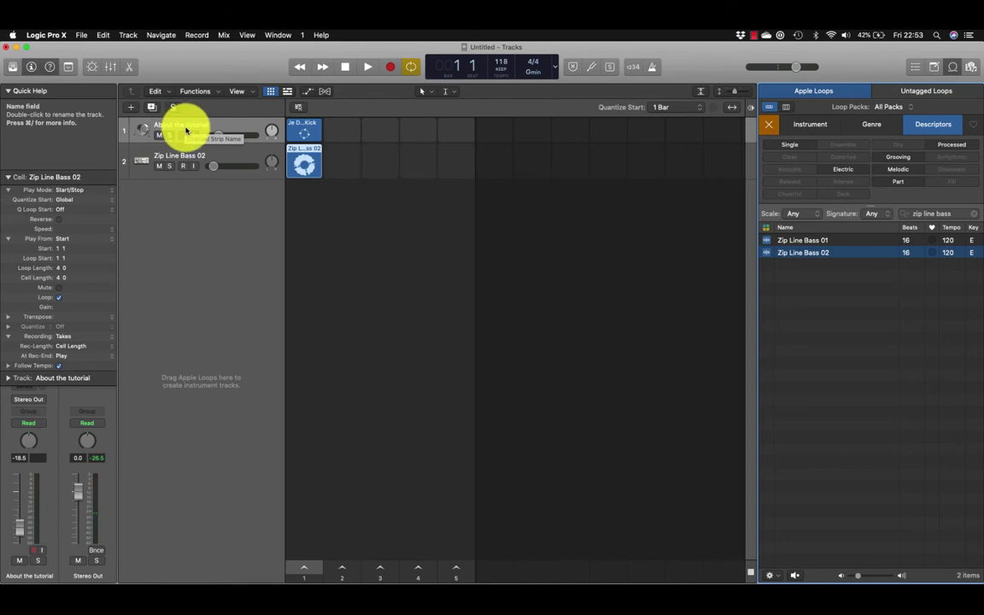
Rename track 1 from 'About the tutorial' to 'Je Dense Kick'.
click(304, 124)
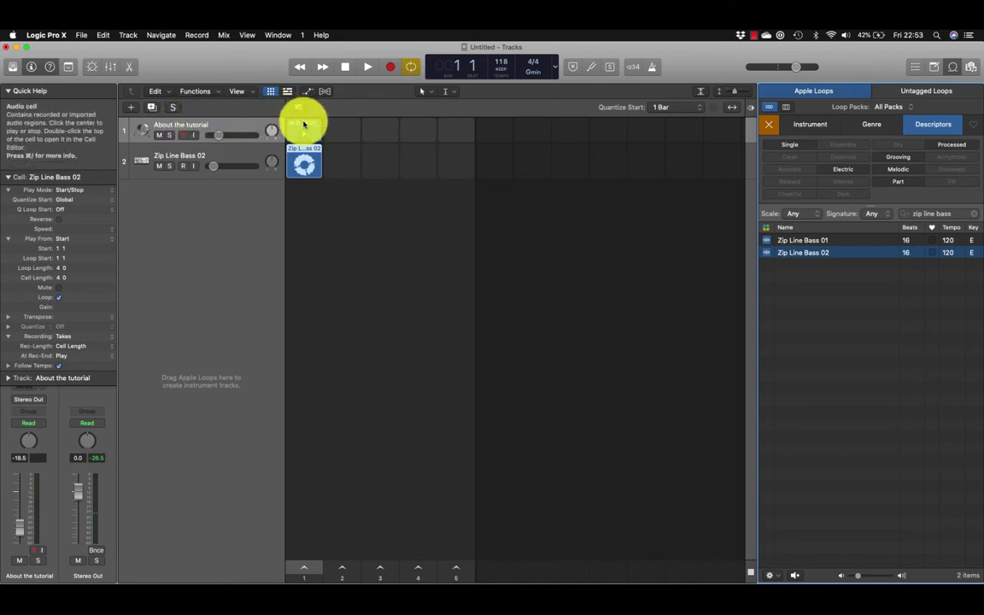
double_click(170, 124)
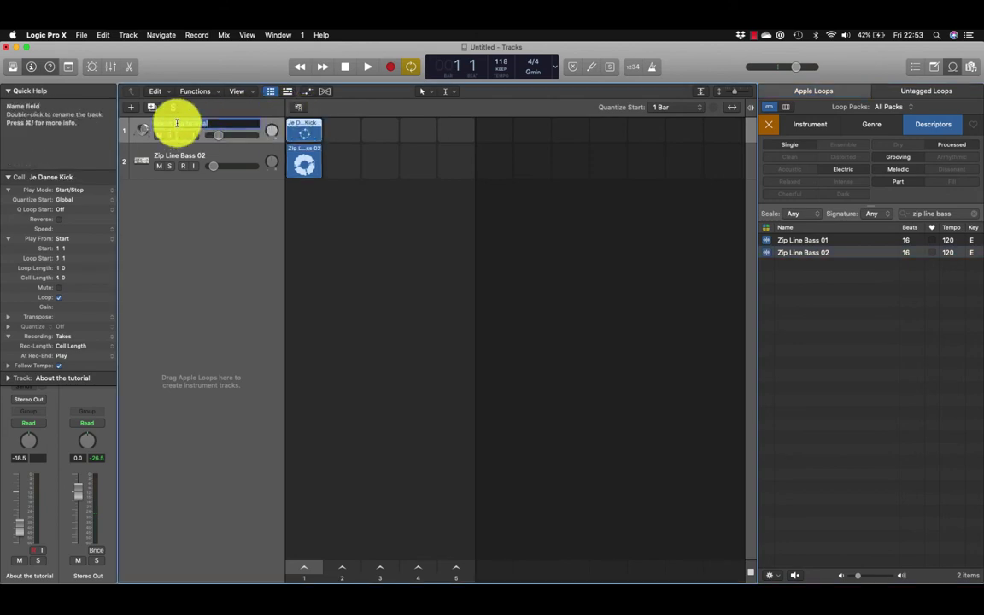
key(BackSpace)
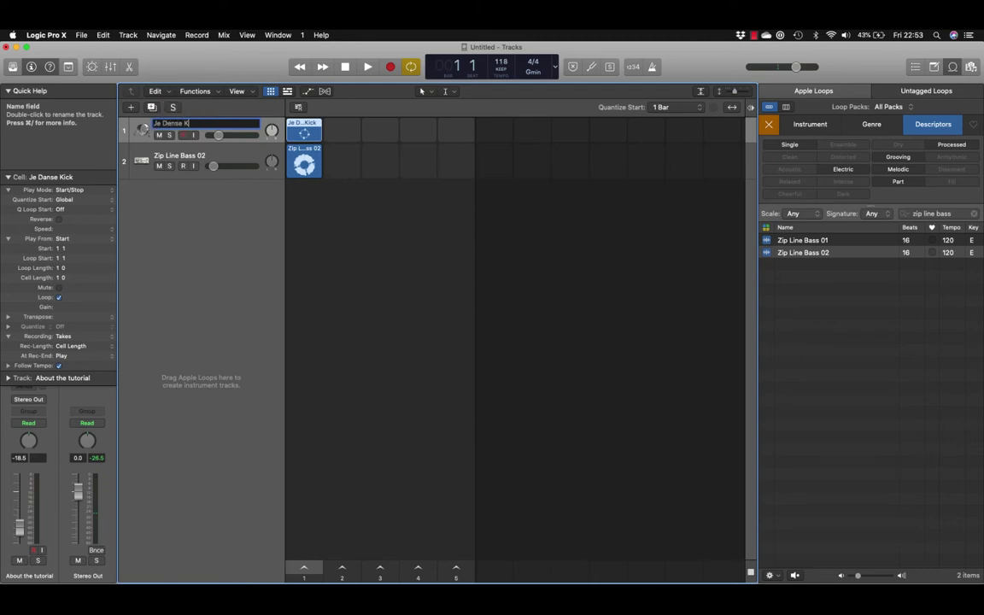
text(Je Dense Kick)
key(Return)
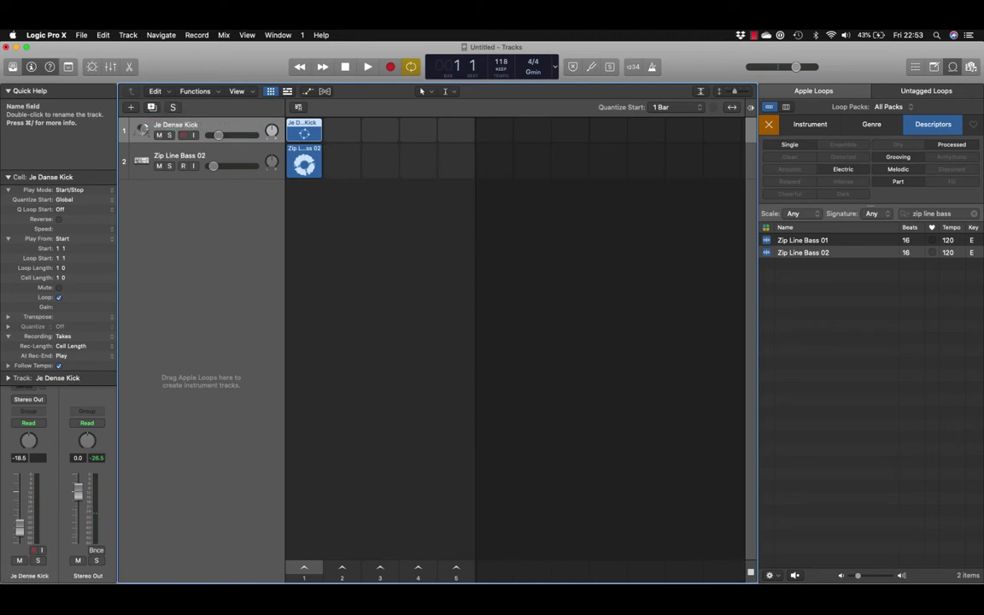
Trigger scene 1 to hear kick and bass together, stopping and relaunching it once.
click(304, 569)
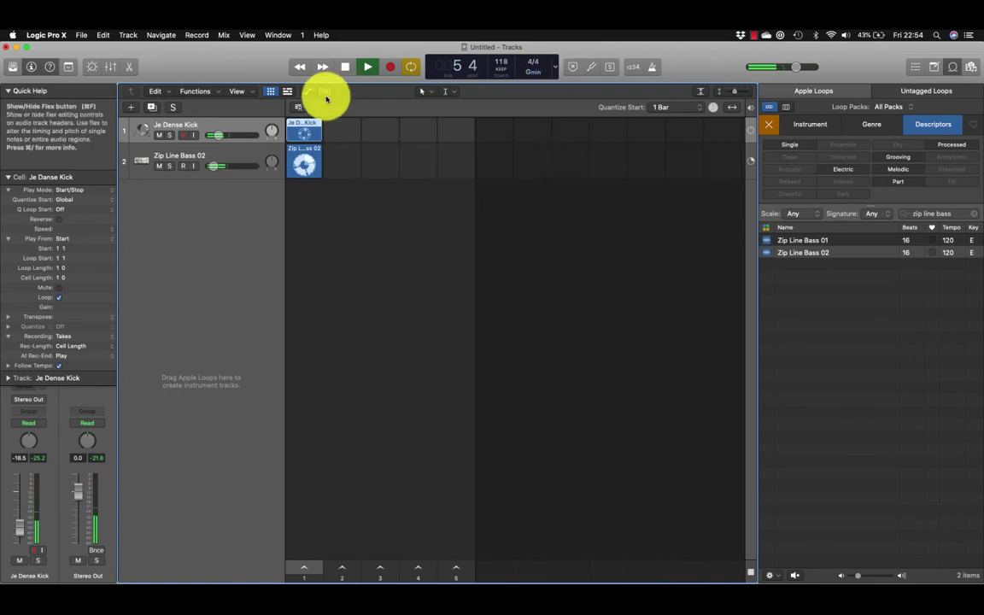
click(345, 68)
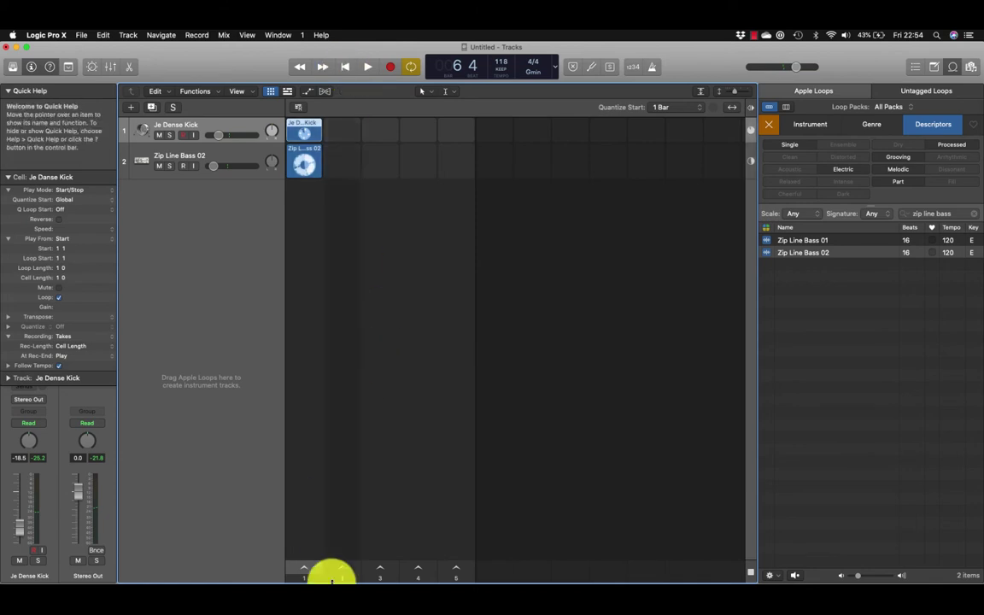
click(303, 571)
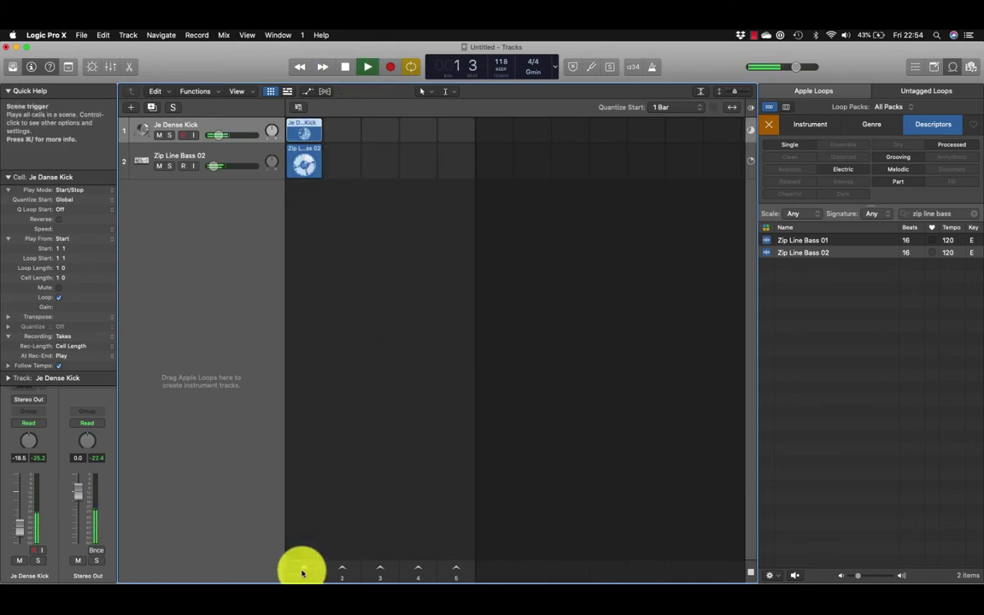
key(space)
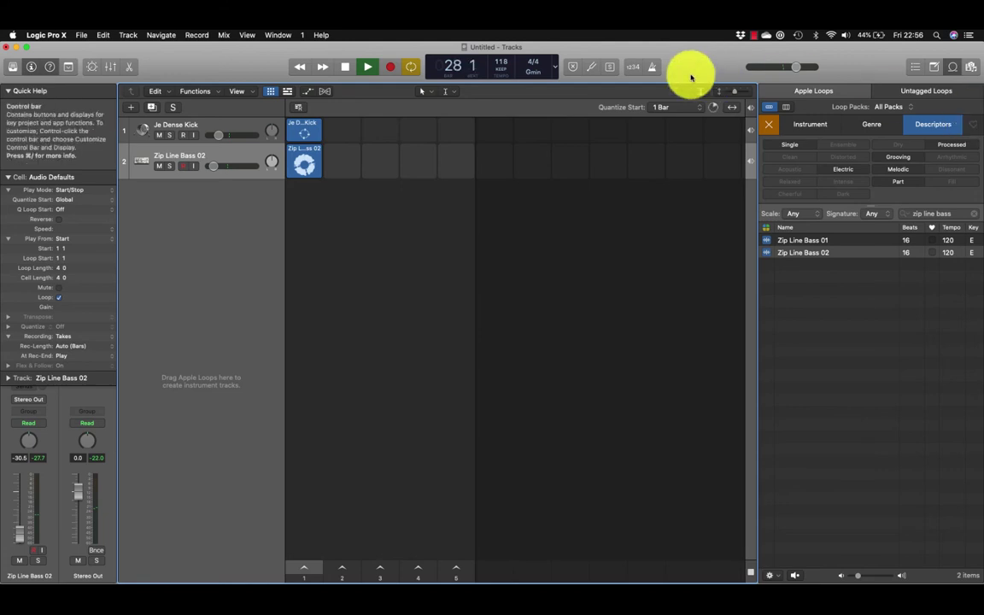
click(245, 126)
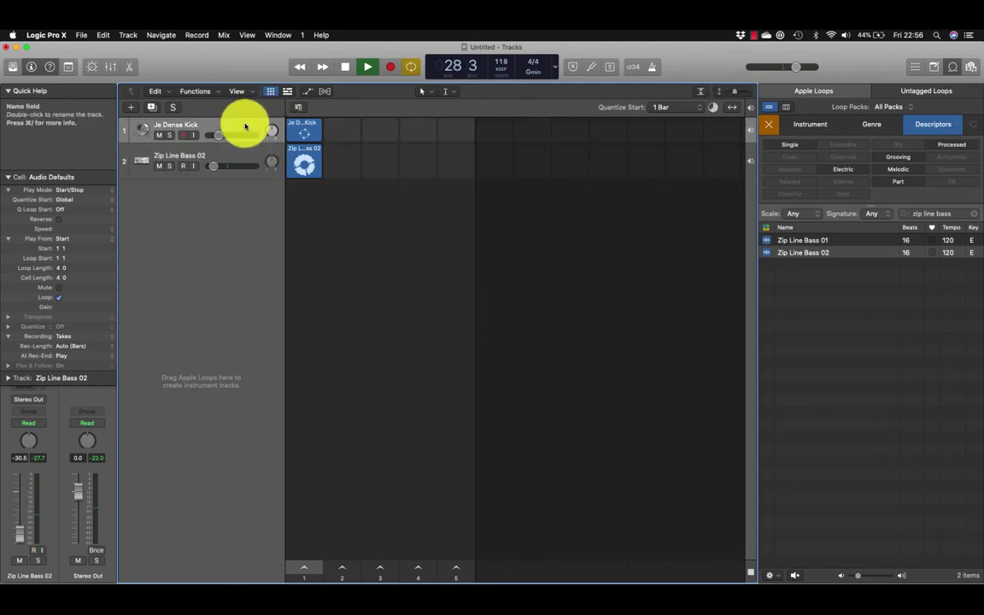
click(305, 134)
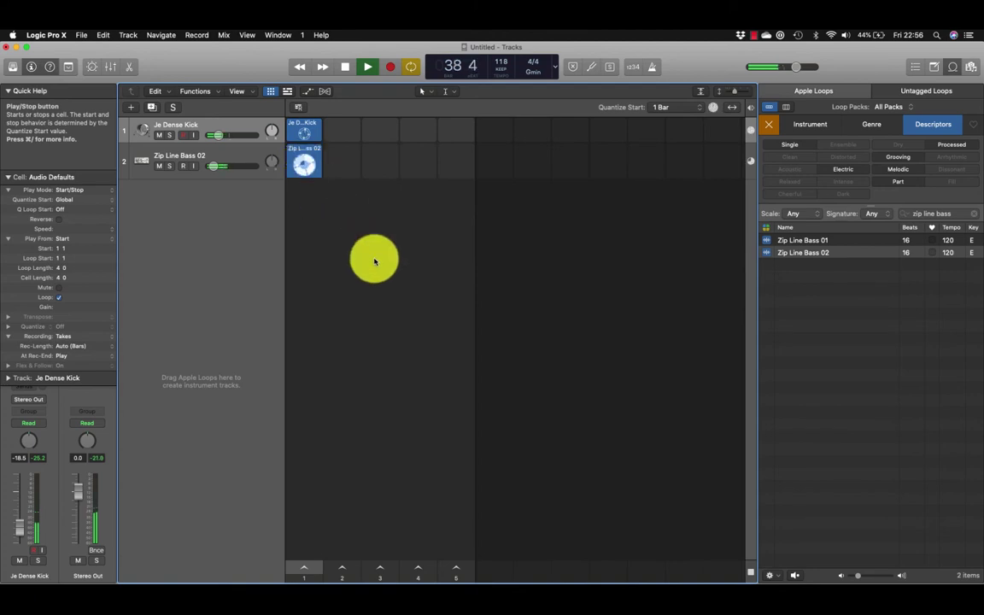
click(344, 67)
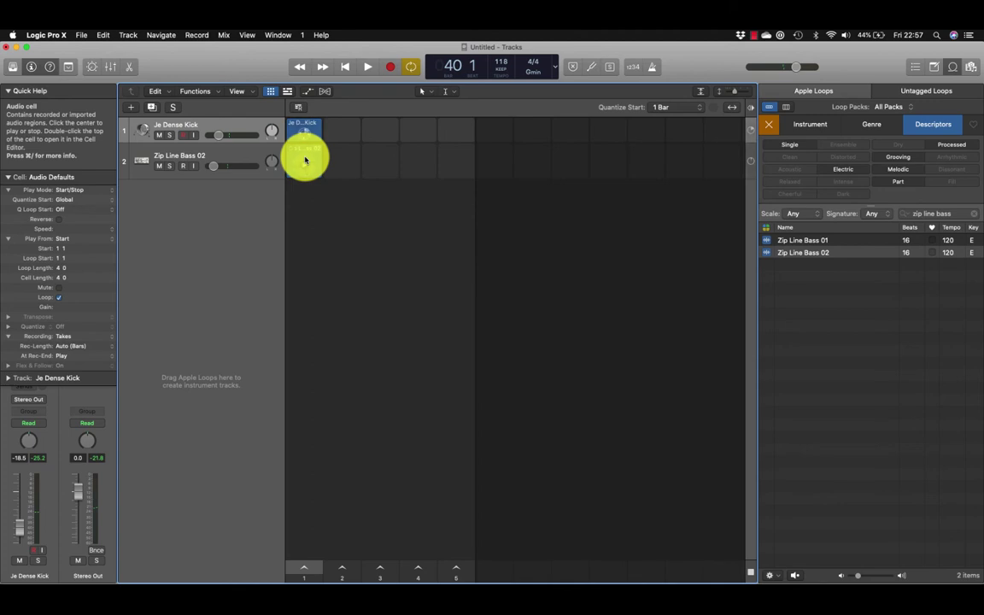
click(305, 159)
click(253, 162)
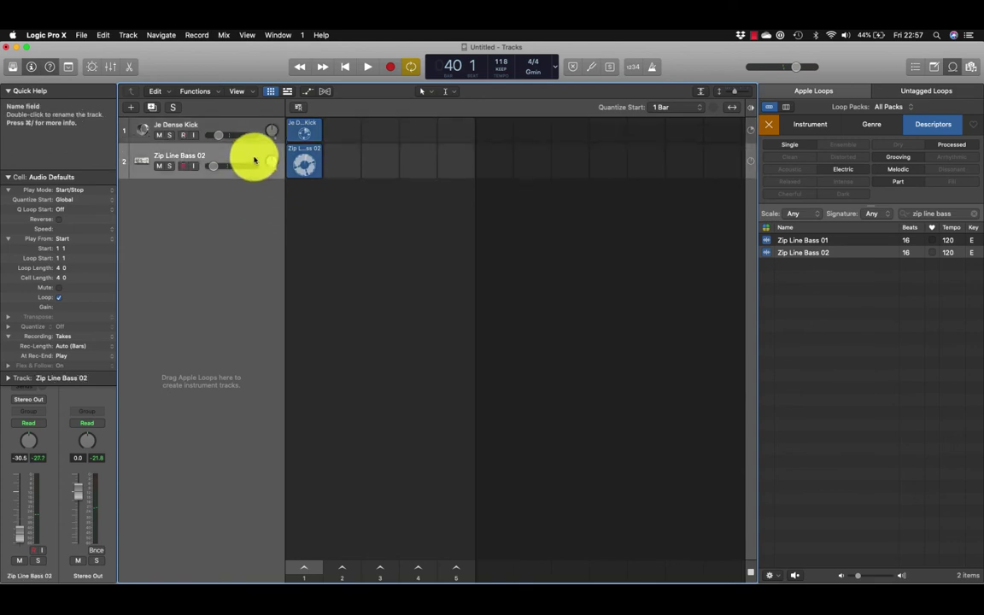
key(space)
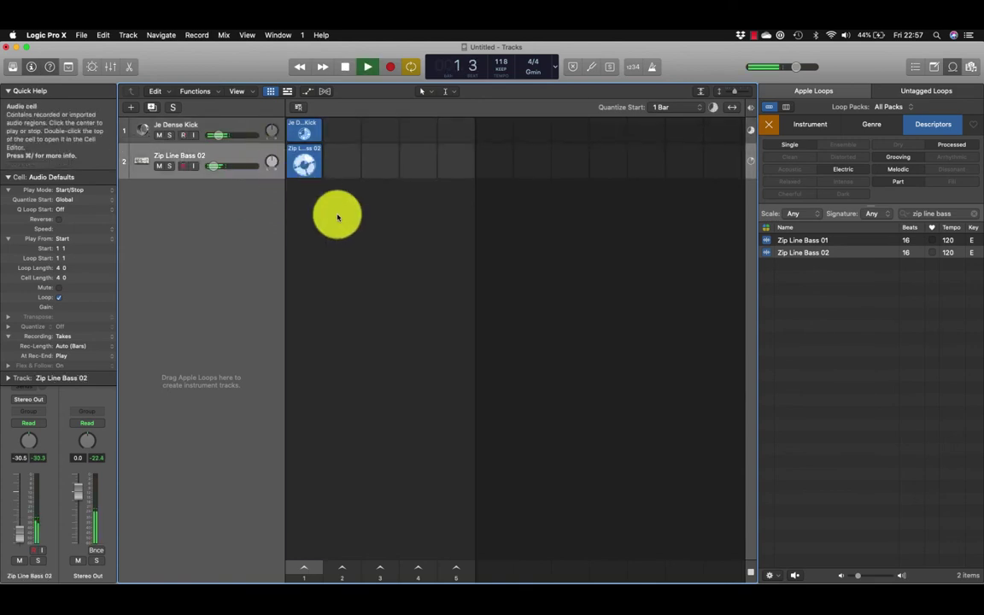
click(345, 67)
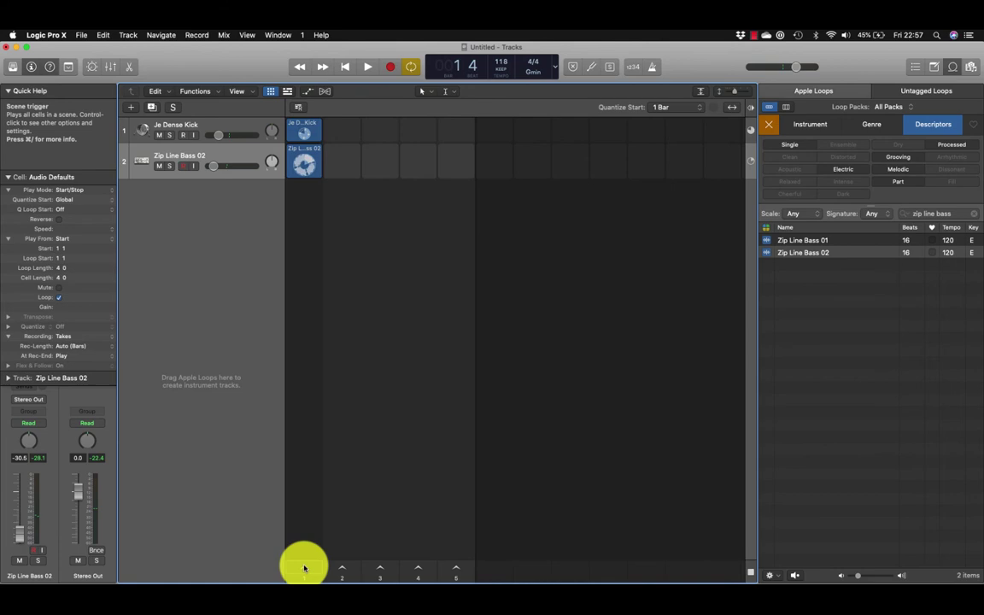
click(304, 568)
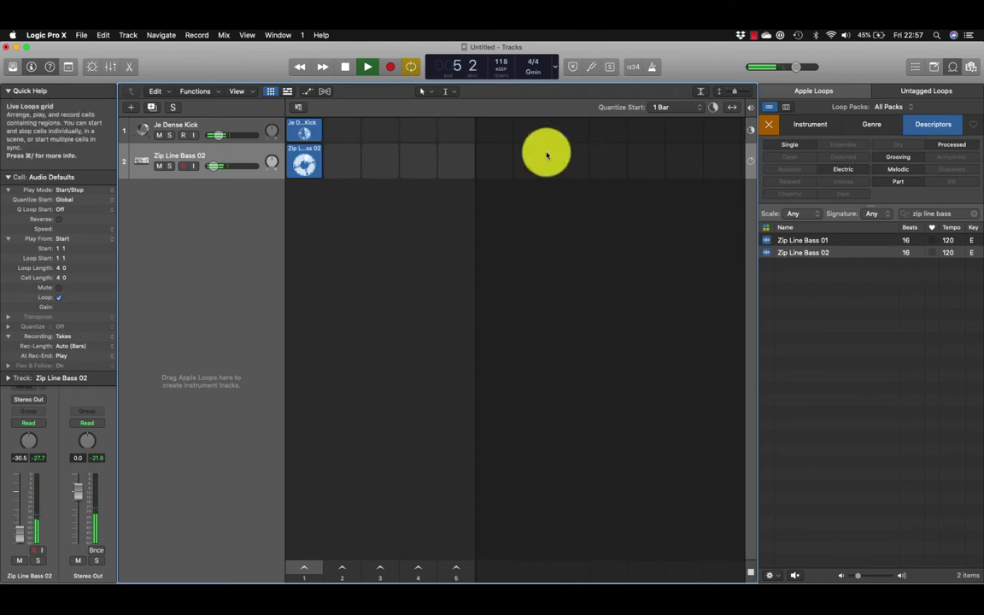
click(353, 69)
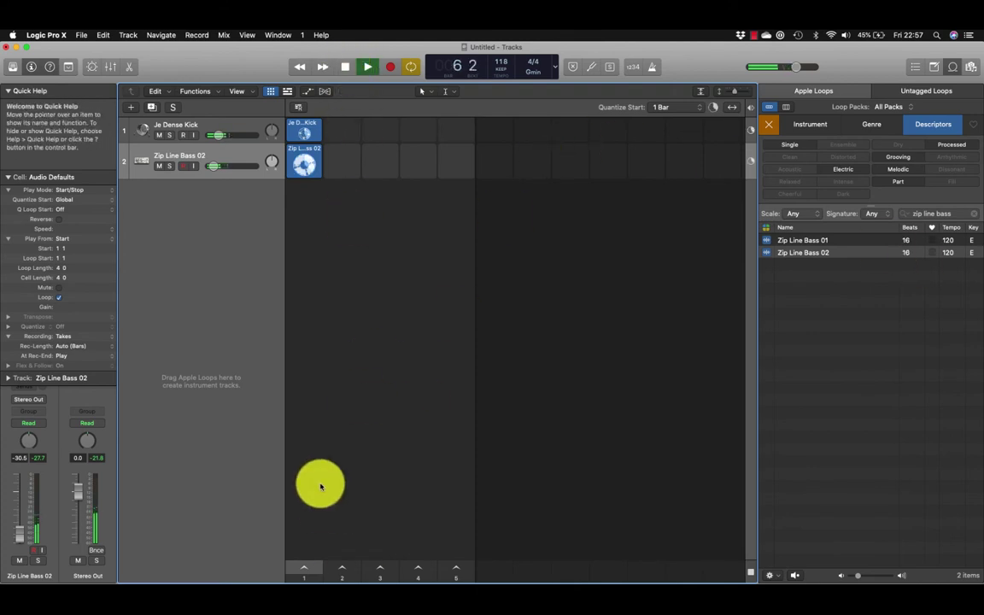
click(305, 571)
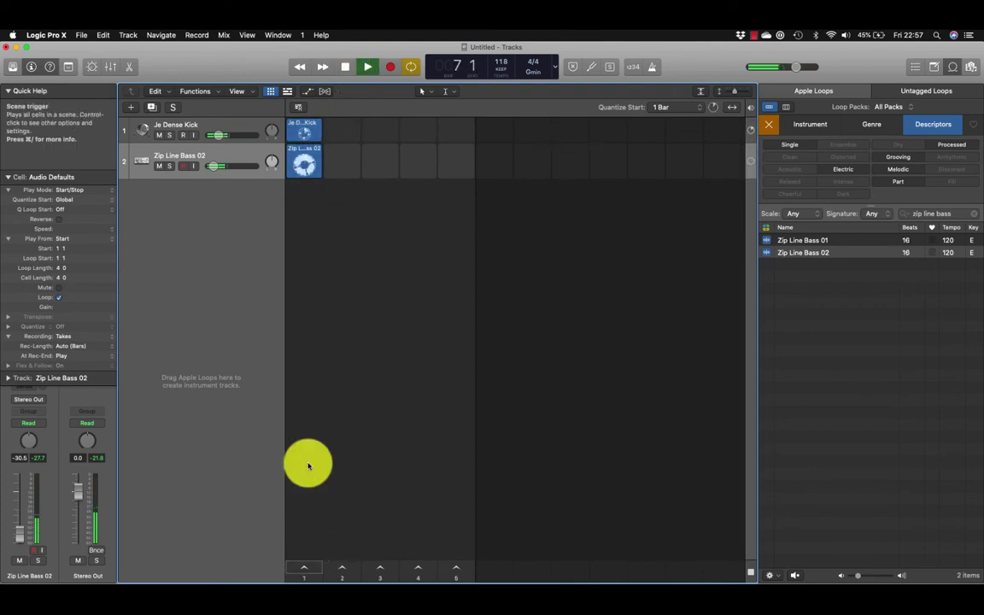
click(347, 67)
click(305, 568)
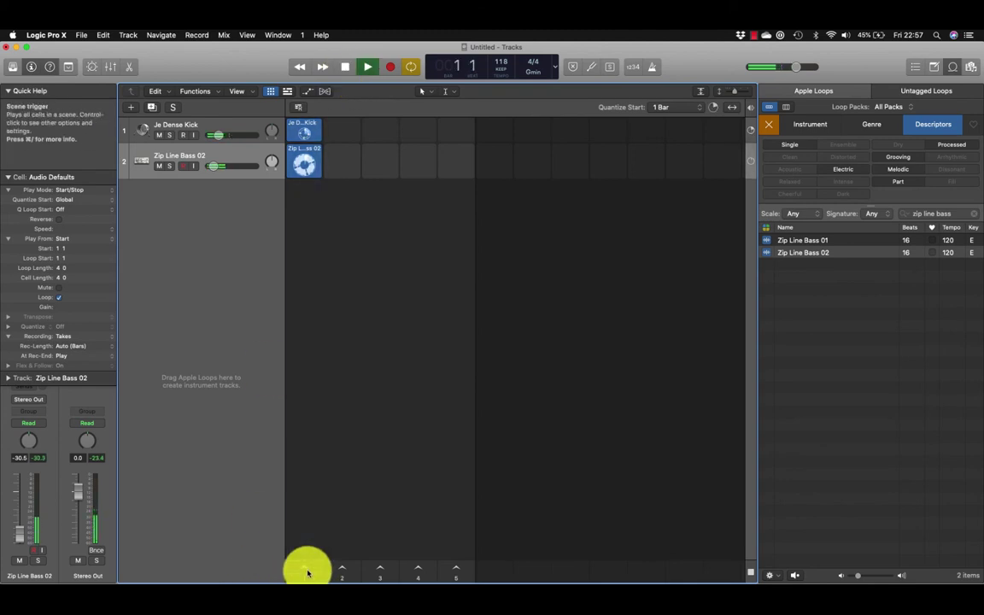
click(345, 67)
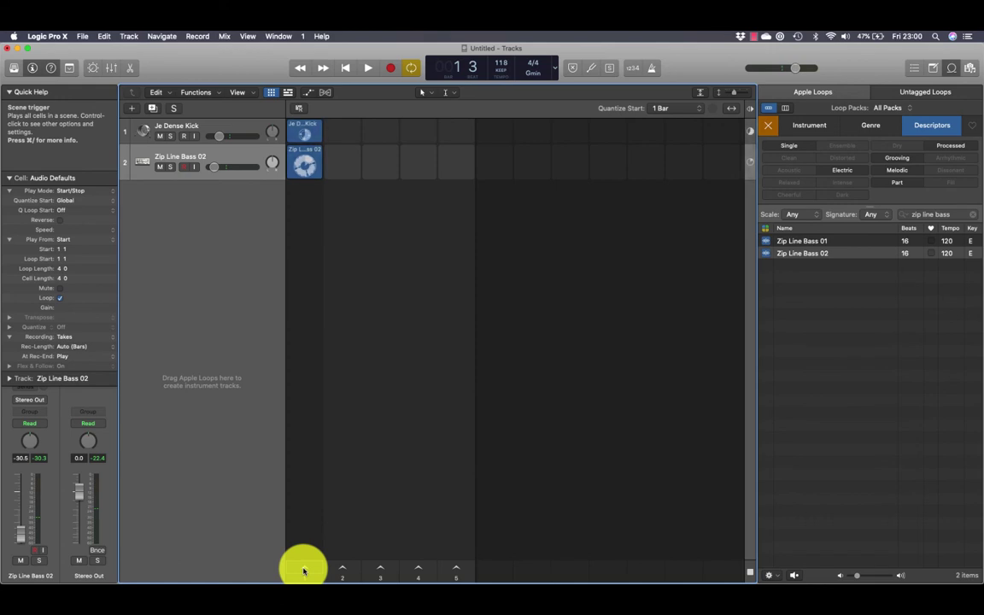
Duplicate scene 1 from its trigger's context menu to create scene 2.
right_click(303, 571)
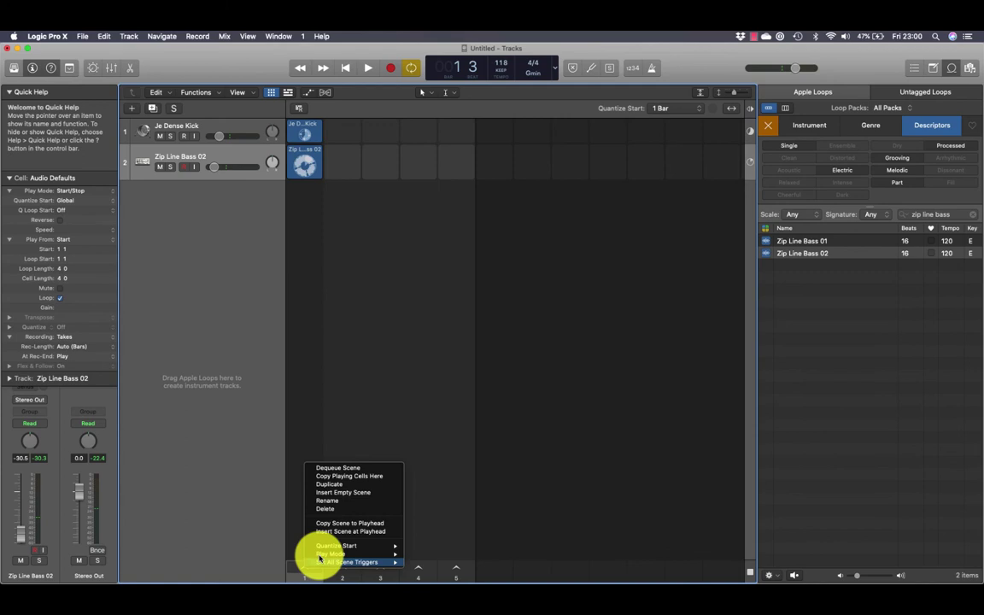
click(351, 486)
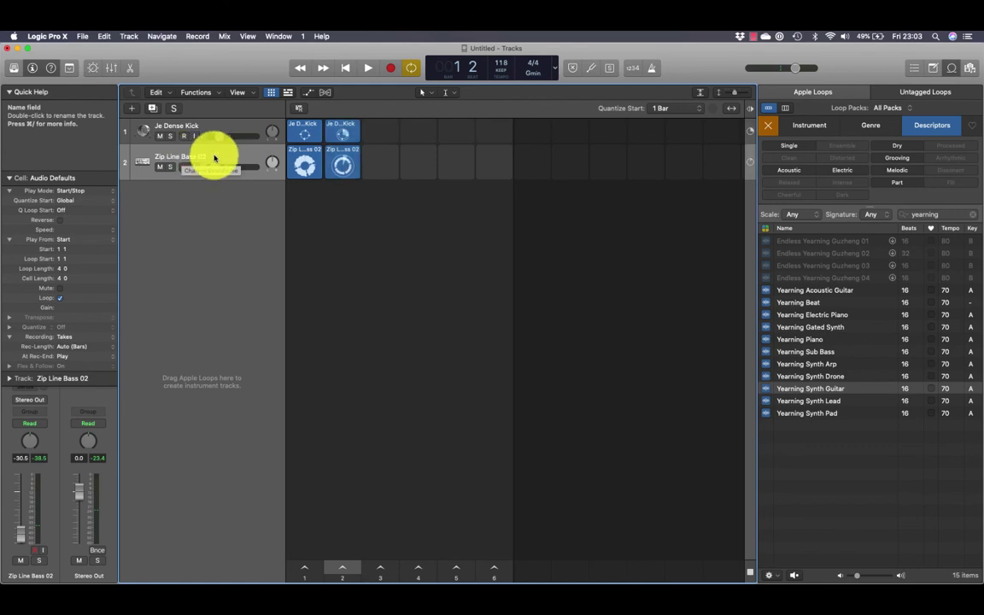
Swap scene 2's bass to Zip Line Bass 01 and add Yearning Synth Guitar on a new track.
click(330, 153)
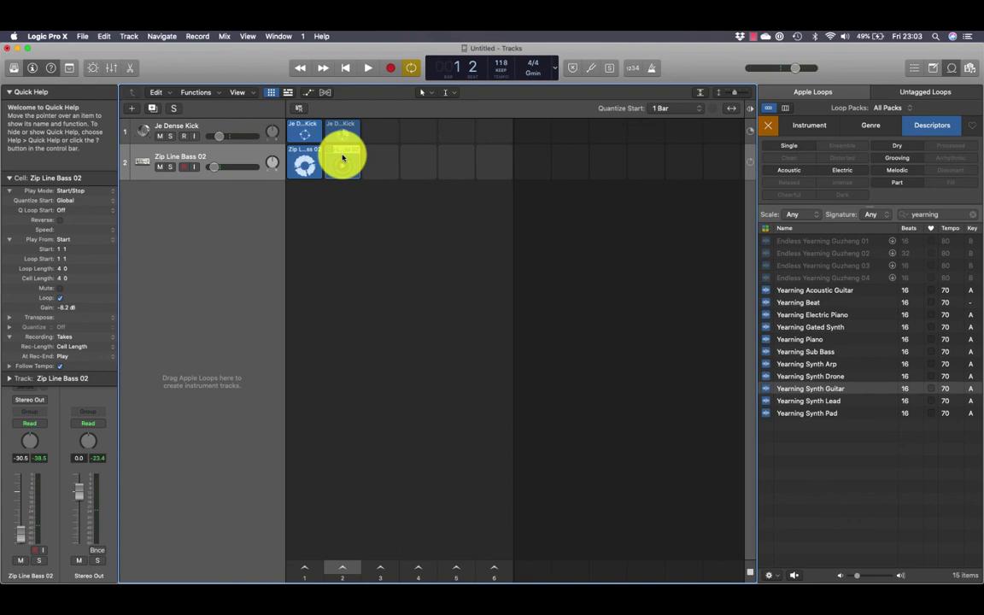
click(343, 158)
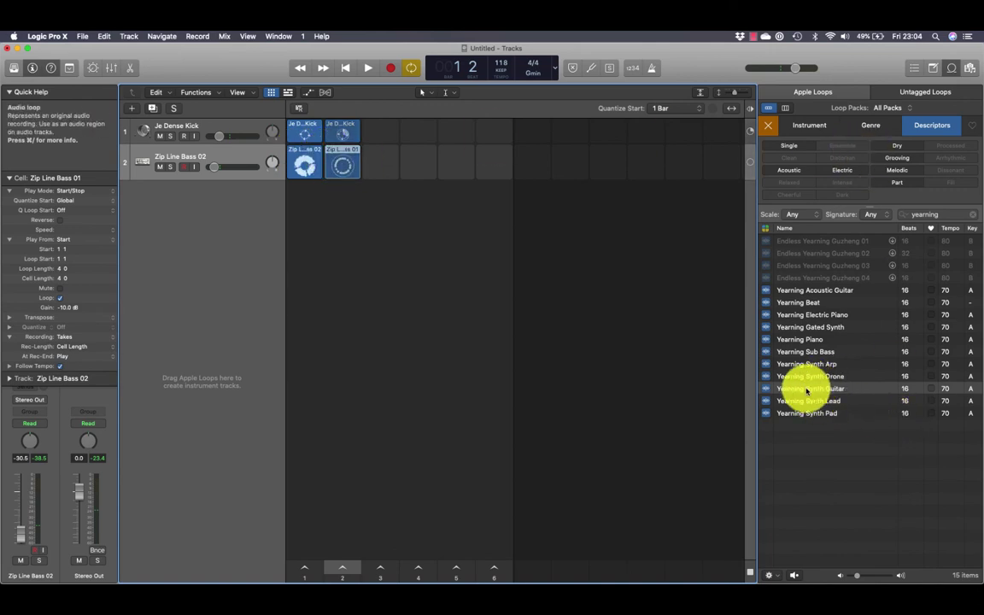
click(955, 217)
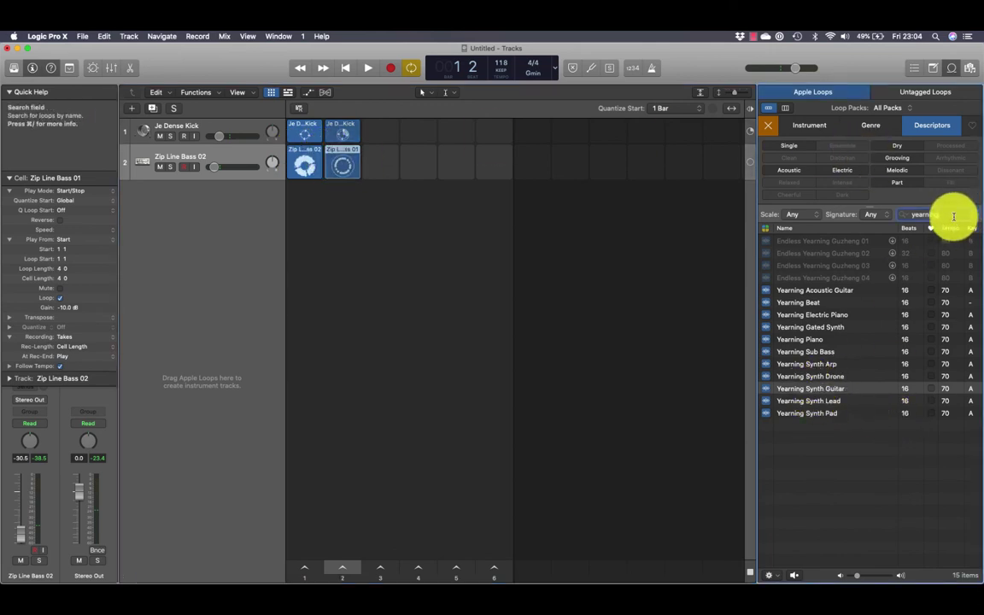
drag(846, 389, 336, 259)
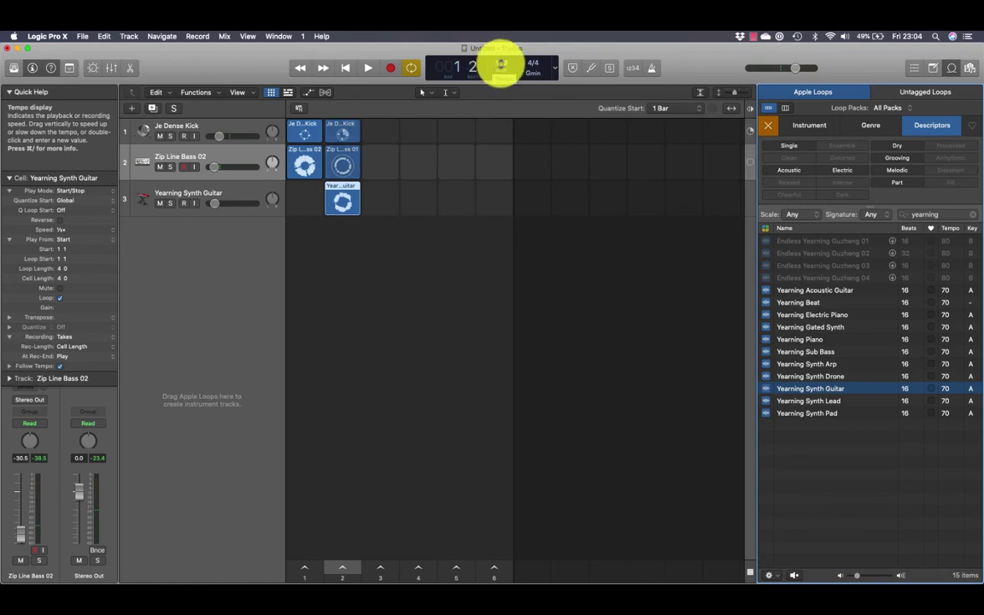
Set the tempo to 160, launch scene 2, then drag the tempo down to 130 BPM.
click(501, 65)
text(1)
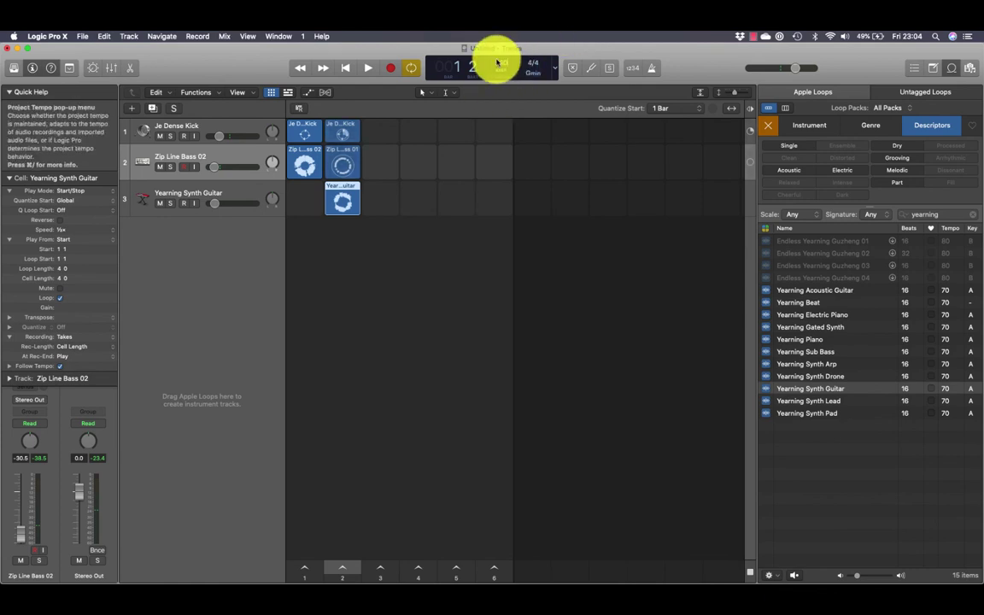
text(60)
key(Return)
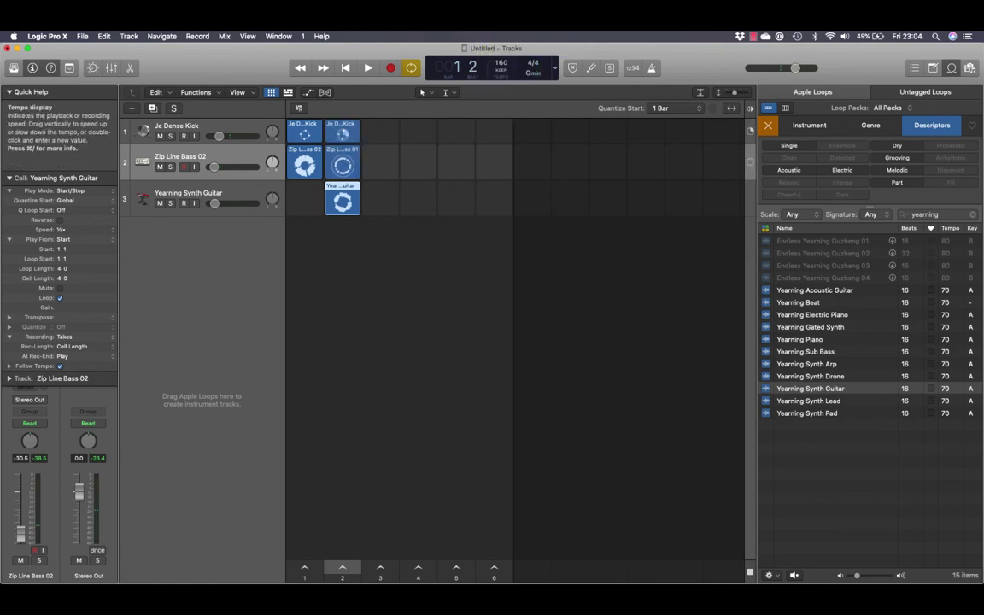
click(342, 568)
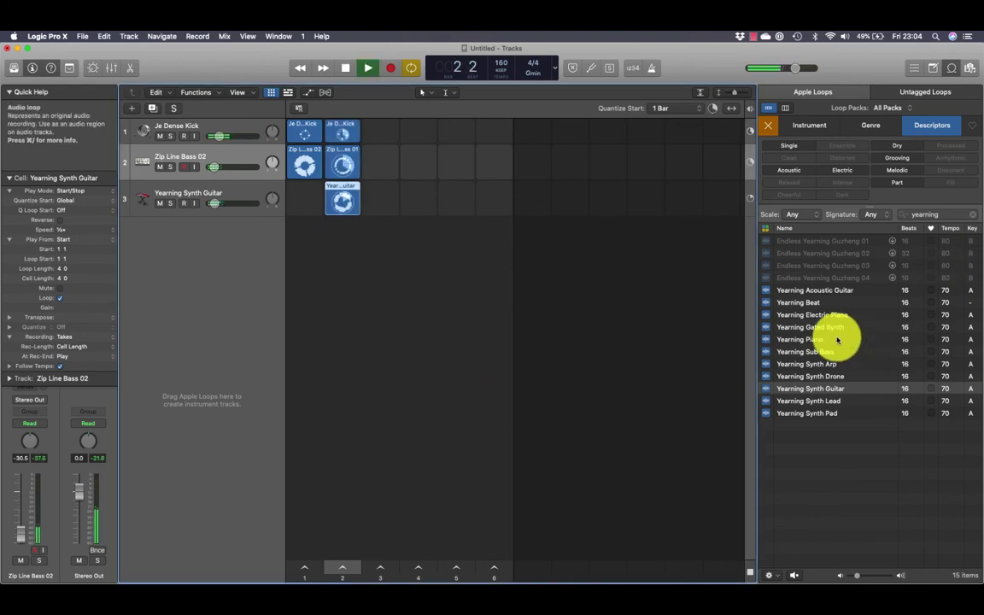
drag(503, 64, 502, 76)
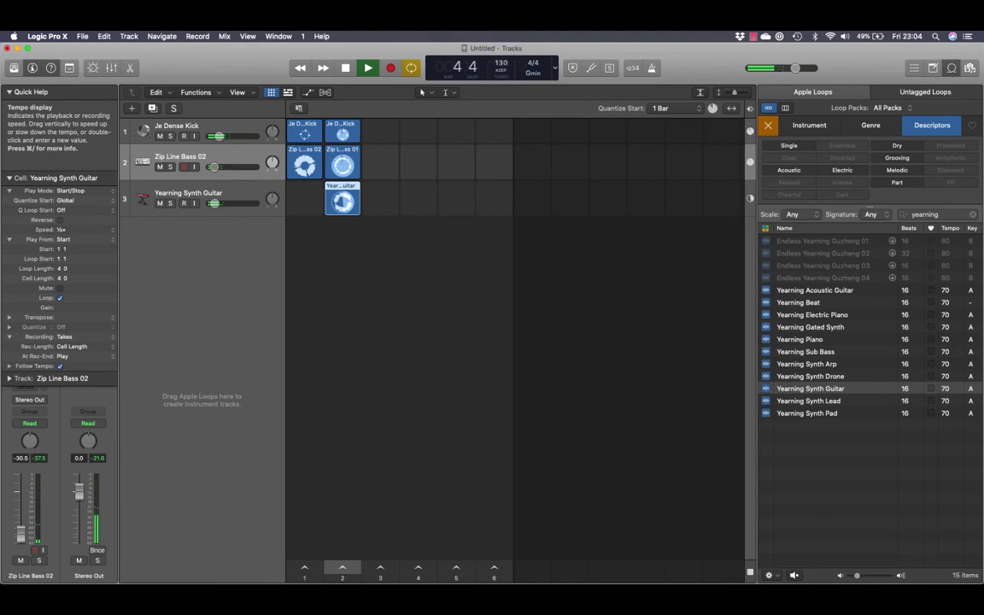
click(503, 69)
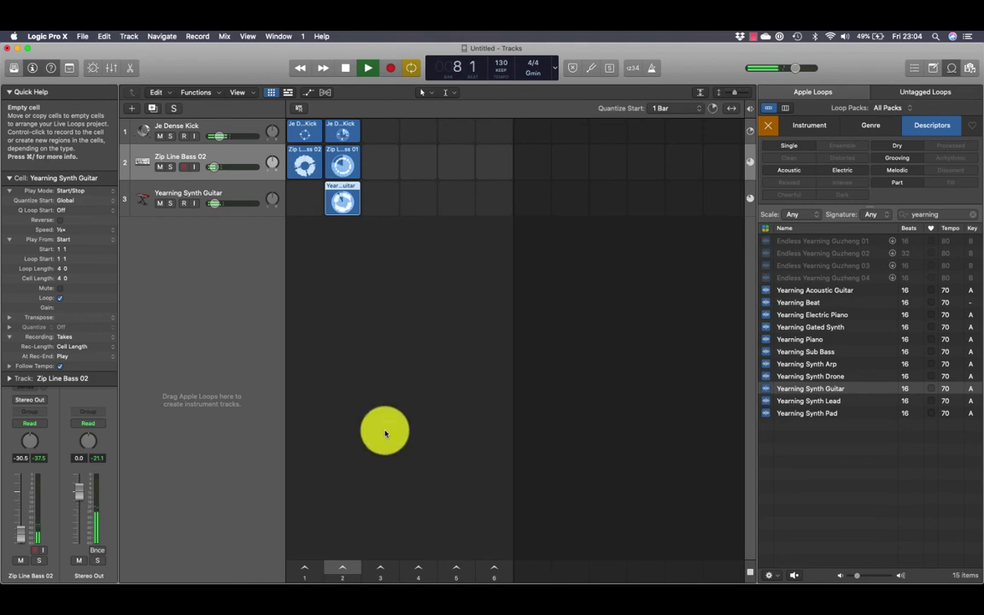
click(385, 433)
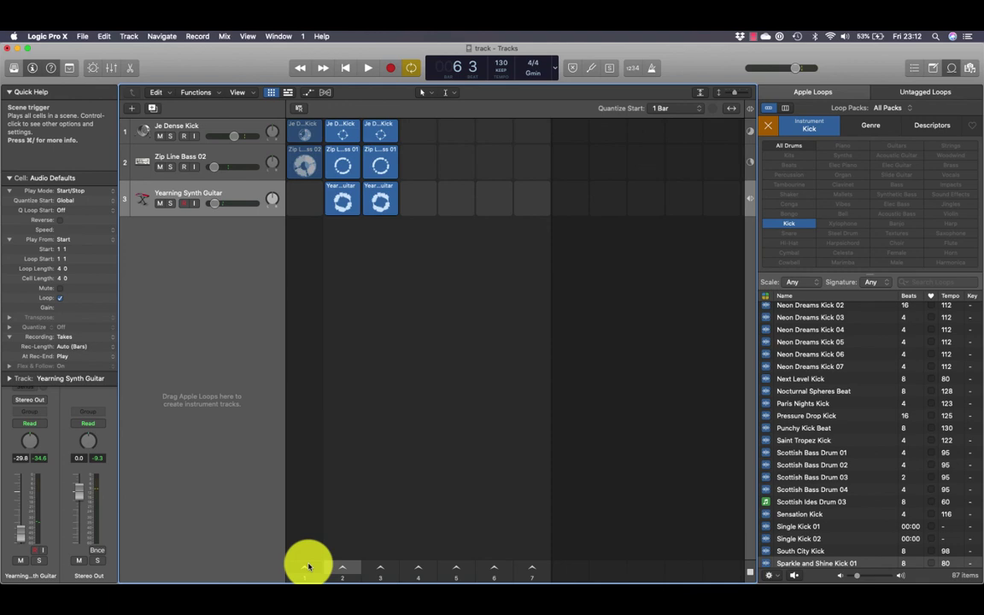
right_click(308, 565)
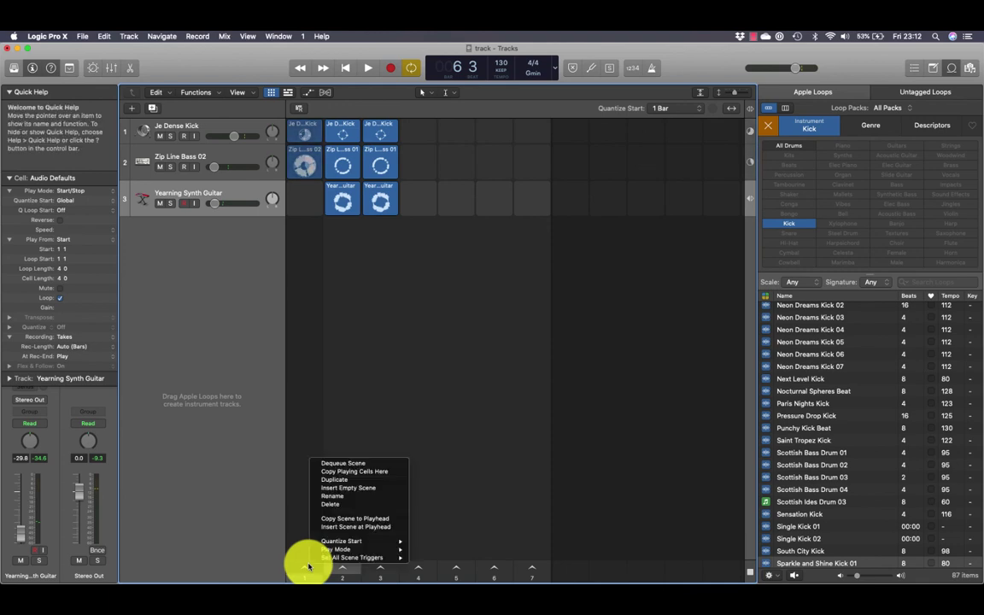
click(318, 454)
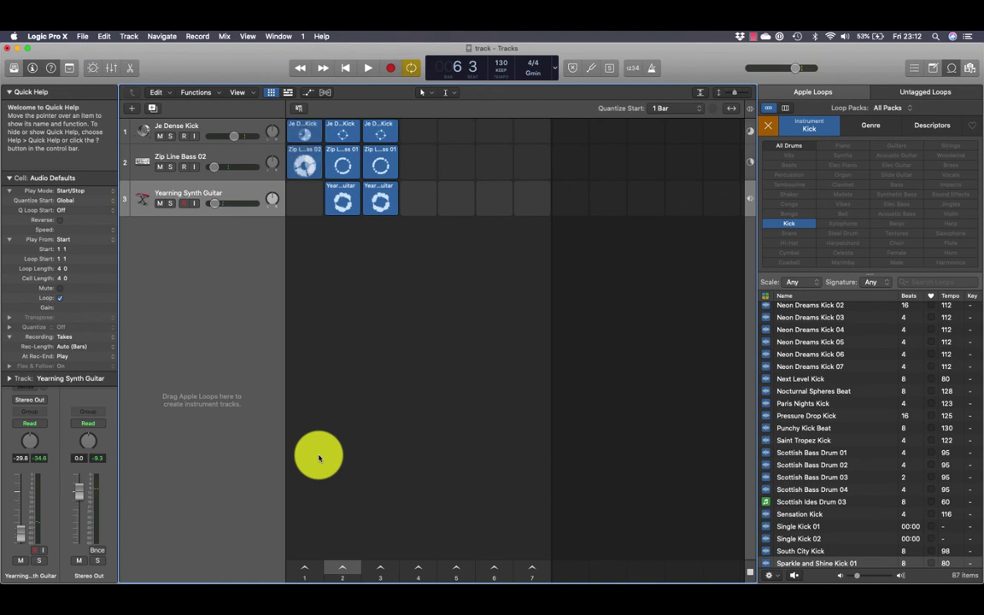
click(304, 567)
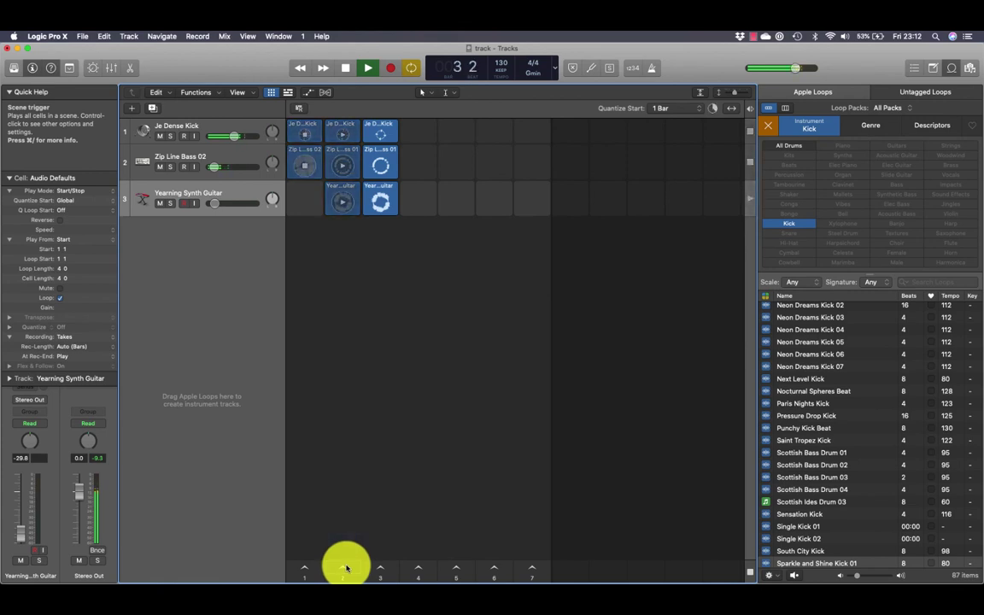
click(344, 567)
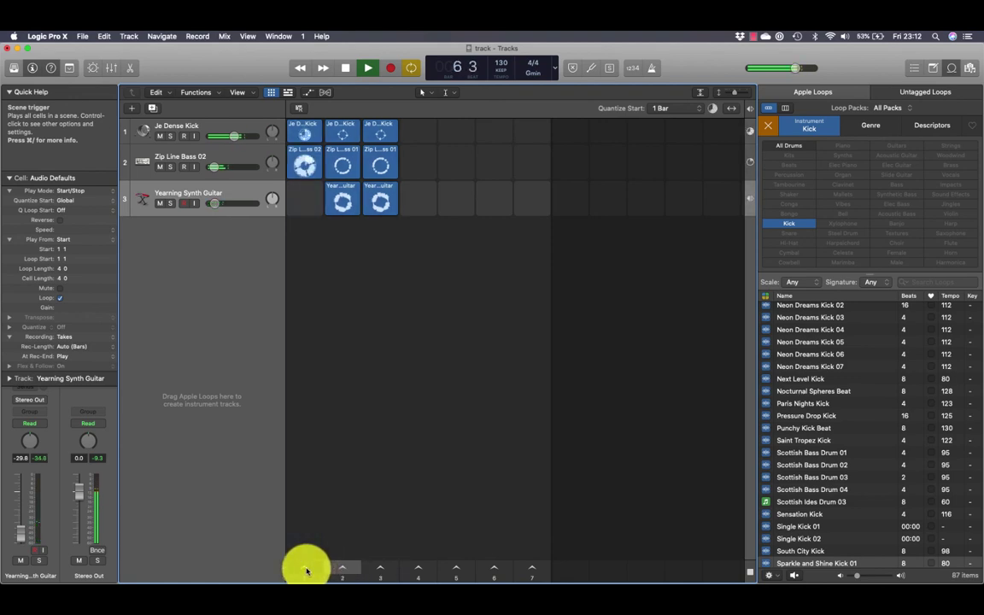
click(306, 570)
click(340, 570)
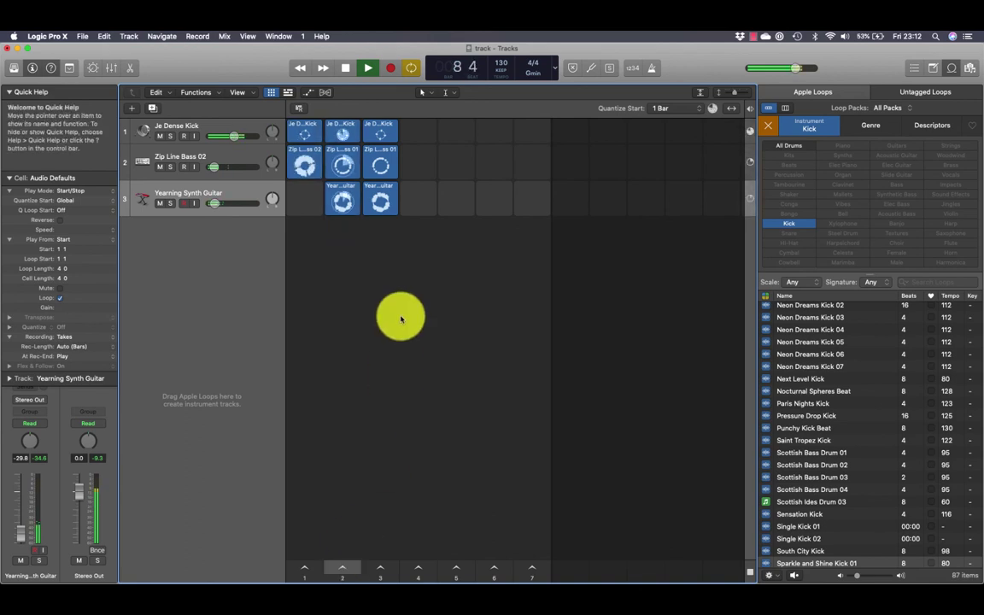
click(343, 69)
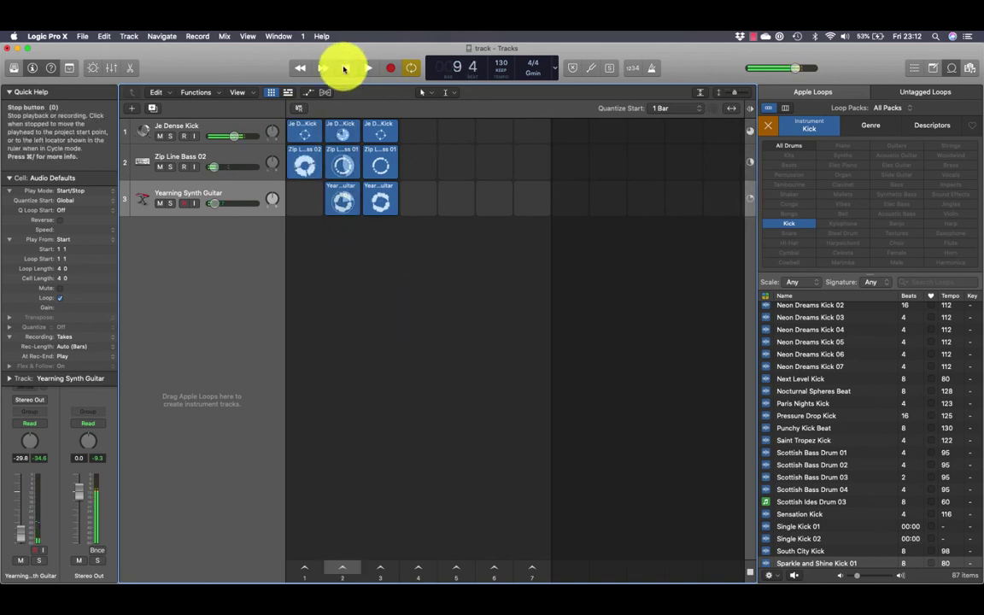